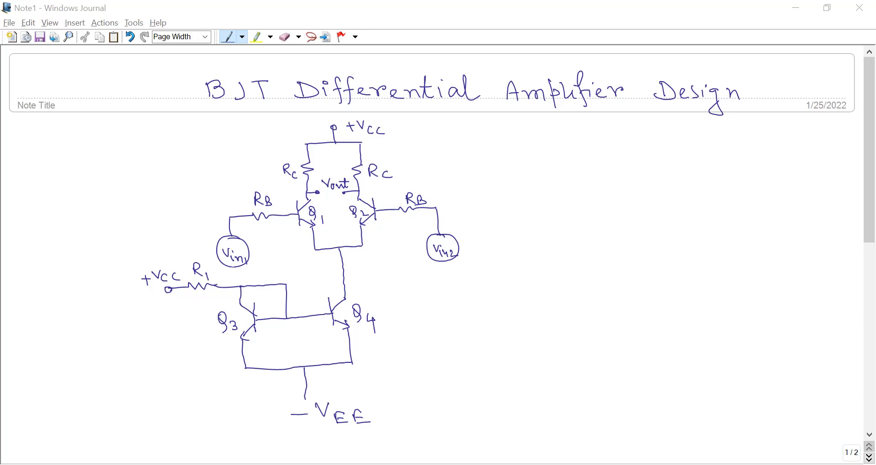
# Draw ground symbols below the Vin1 and Vin2 sources and circle transistors Q1 and Q2
pyautogui.click(244, 268)
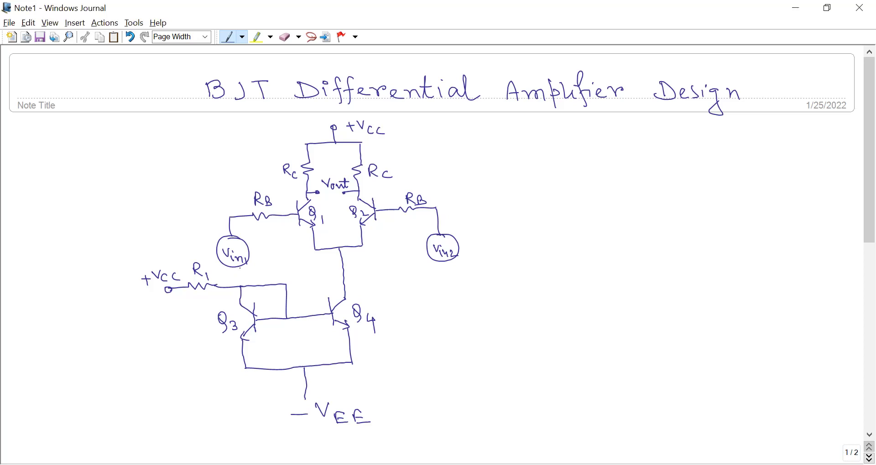
pyautogui.moveTo(239, 279); pyautogui.dragTo(246, 279)
pyautogui.moveTo(442, 263); pyautogui.dragTo(445, 273)
pyautogui.moveTo(439, 276); pyautogui.dragTo(436, 279)
pyautogui.moveTo(312, 196)
pyautogui.mouseDown()
pyautogui.moveTo(285, 211)
pyautogui.moveTo(289, 226)
pyautogui.moveTo(311, 233)
pyautogui.moveTo(328, 222)
pyautogui.moveTo(318, 200)
pyautogui.moveTo(344, 195)
pyautogui.moveTo(344, 221)
pyautogui.moveTo(362, 232)
pyautogui.moveTo(377, 203)
pyautogui.moveTo(355, 194)
pyautogui.mouseUp()
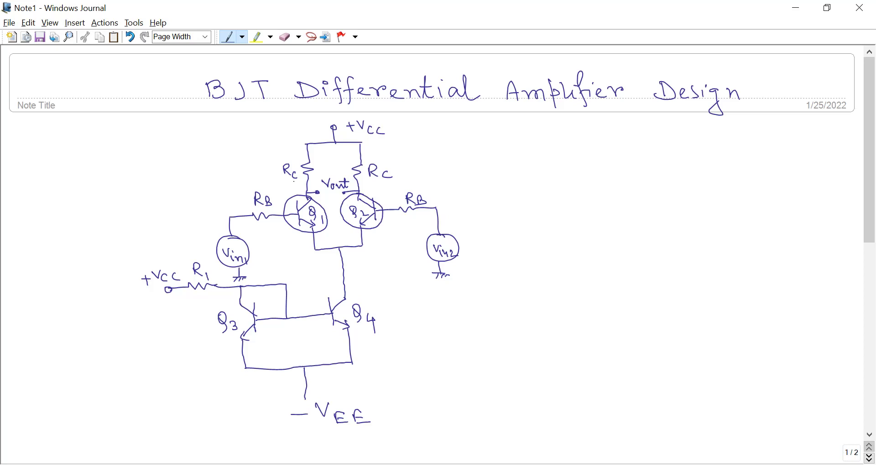
# Highlight both RC labels, the Vin1 and Vin2 sources and both RB resistors in yellow
pyautogui.click(258, 37)
pyautogui.moveTo(280, 162); pyautogui.dragTo(315, 179)
pyautogui.moveTo(366, 166)
pyautogui.mouseDown()
pyautogui.moveTo(390, 171)
pyautogui.moveTo(367, 180)
pyautogui.mouseUp()
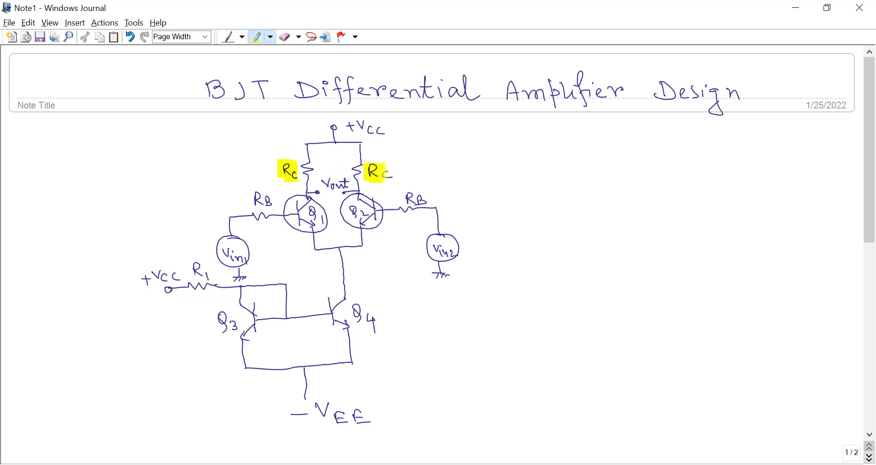
pyautogui.moveTo(223, 249)
pyautogui.mouseDown()
pyautogui.moveTo(244, 255)
pyautogui.moveTo(221, 262)
pyautogui.moveTo(246, 264)
pyautogui.mouseUp()
pyautogui.moveTo(255, 247); pyautogui.dragTo(255, 262)
pyautogui.moveTo(434, 241)
pyautogui.mouseDown()
pyautogui.moveTo(443, 259)
pyautogui.moveTo(459, 248)
pyautogui.mouseUp()
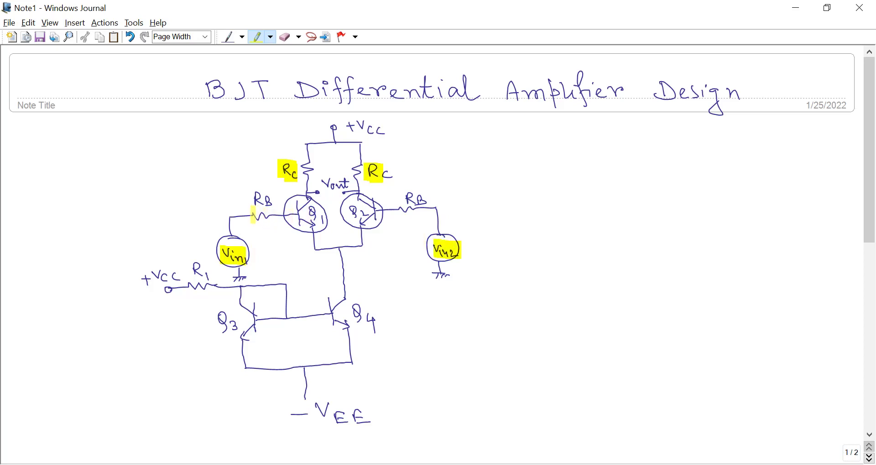
pyautogui.moveTo(249, 215); pyautogui.dragTo(270, 215)
pyautogui.moveTo(395, 209); pyautogui.dragTo(430, 207)
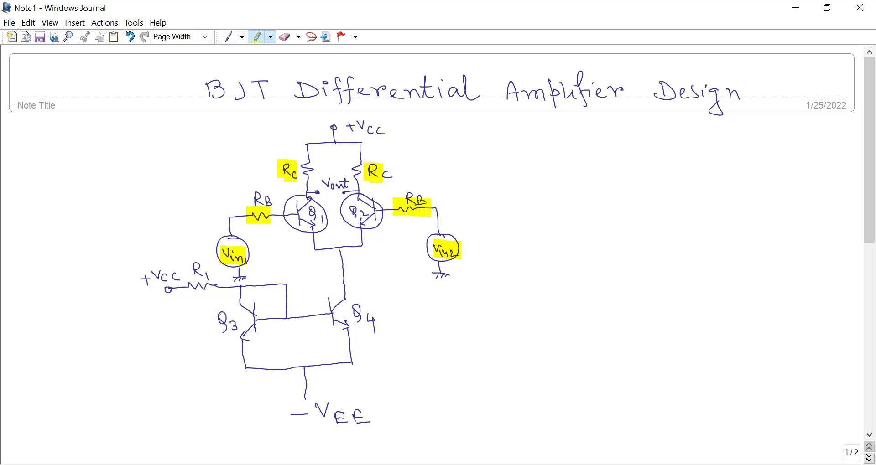
# Handwrite the equation Vout = A (Vin1 − Vin2) beside the circuit with the pen
pyautogui.click(228, 37)
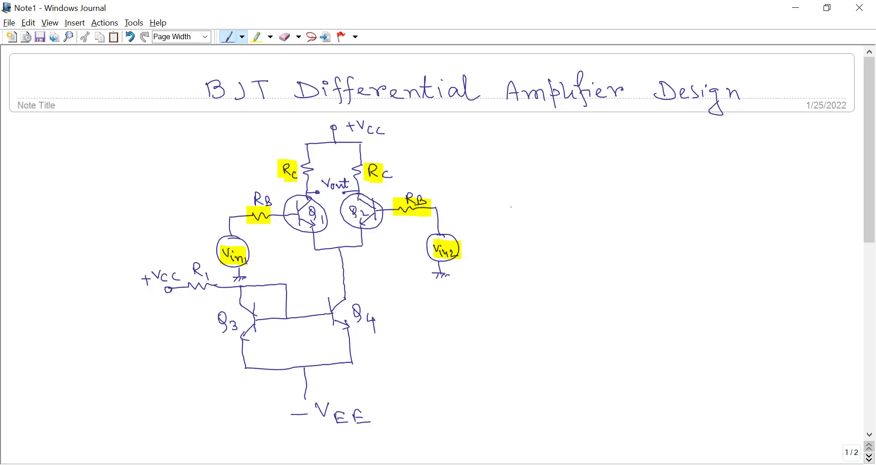
pyautogui.moveTo(504, 196)
pyautogui.mouseDown()
pyautogui.moveTo(535, 195)
pyautogui.moveTo(539, 209)
pyautogui.moveTo(565, 201)
pyautogui.mouseUp()
pyautogui.moveTo(553, 206)
pyautogui.mouseDown()
pyautogui.moveTo(590, 195)
pyautogui.moveTo(598, 209)
pyautogui.mouseUp()
pyautogui.moveTo(587, 204)
pyautogui.mouseDown()
pyautogui.moveTo(629, 216)
pyautogui.moveTo(641, 195)
pyautogui.mouseUp()
pyautogui.moveTo(646, 200); pyautogui.dragTo(664, 208)
pyautogui.moveTo(669, 200)
pyautogui.mouseDown()
pyautogui.moveTo(681, 199)
pyautogui.moveTo(670, 216)
pyautogui.moveTo(694, 191)
pyautogui.mouseUp()
pyautogui.moveTo(698, 200); pyautogui.dragTo(728, 210)
pyautogui.click(734, 182)
pyautogui.moveTo(734, 182); pyautogui.dragTo(738, 215)
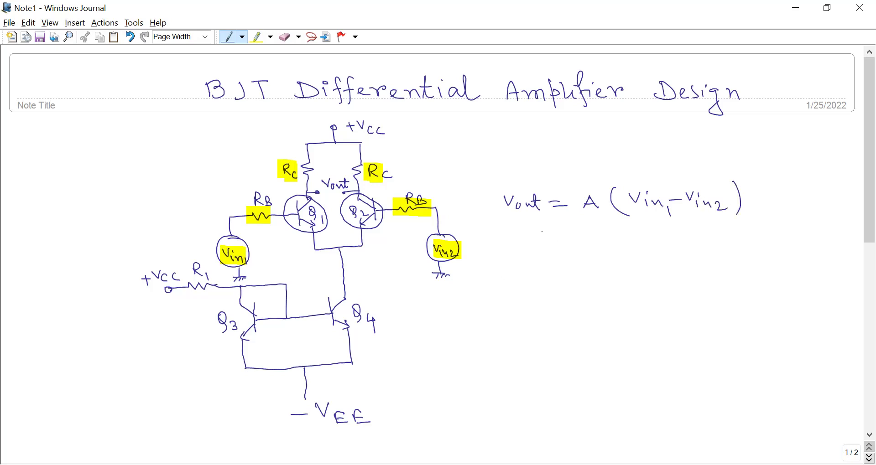
# Mark the two Vout terminals with dots and label the emitter and tail currents IE1, IE2 and Iref with downward arrows
pyautogui.moveTo(318, 192); pyautogui.dragTo(343, 193)
pyautogui.moveTo(296, 241); pyautogui.dragTo(316, 260)
pyautogui.moveTo(369, 236); pyautogui.dragTo(374, 243)
pyautogui.moveTo(380, 239); pyautogui.dragTo(408, 254)
pyautogui.moveTo(352, 268)
pyautogui.mouseDown()
pyautogui.moveTo(352, 283)
pyautogui.moveTo(368, 284)
pyautogui.moveTo(373, 274)
pyautogui.mouseUp()
pyautogui.moveTo(364, 284); pyautogui.dragTo(374, 284)
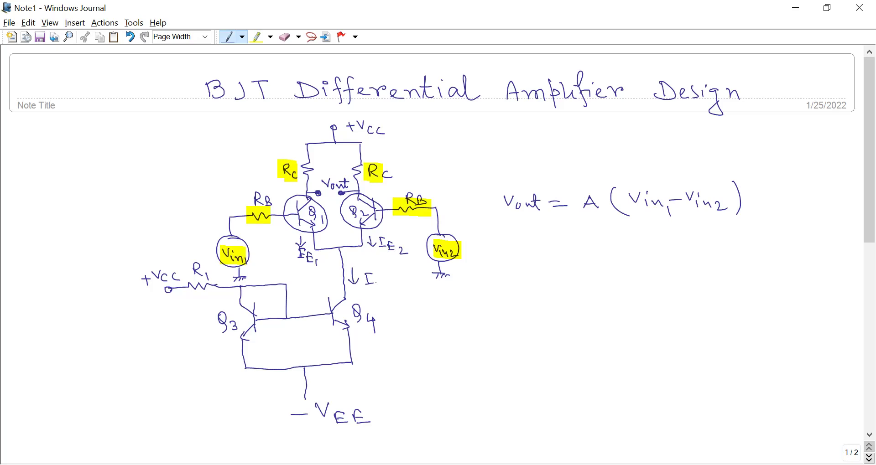
pyautogui.moveTo(374, 281); pyautogui.dragTo(391, 295)
# Handwrite the equation Iref = IE1 + IE2 below the Vout equation
pyautogui.moveTo(547, 278); pyautogui.dragTo(547, 295)
pyautogui.moveTo(540, 279)
pyautogui.mouseDown()
pyautogui.moveTo(551, 277)
pyautogui.moveTo(556, 294)
pyautogui.mouseUp()
pyautogui.moveTo(558, 289); pyautogui.dragTo(571, 294)
pyautogui.moveTo(578, 279)
pyautogui.mouseDown()
pyautogui.moveTo(577, 307)
pyautogui.moveTo(578, 286)
pyautogui.mouseUp()
pyautogui.moveTo(593, 290); pyautogui.dragTo(634, 295)
pyautogui.moveTo(630, 282)
pyautogui.mouseDown()
pyautogui.moveTo(641, 279)
pyautogui.moveTo(639, 295)
pyautogui.mouseUp()
pyautogui.moveTo(645, 285); pyautogui.dragTo(652, 295)
pyautogui.moveTo(660, 294)
pyautogui.mouseDown()
pyautogui.moveTo(661, 301)
pyautogui.moveTo(680, 293)
pyautogui.mouseUp()
pyautogui.moveTo(675, 288)
pyautogui.mouseDown()
pyautogui.moveTo(675, 299)
pyautogui.moveTo(703, 278)
pyautogui.mouseUp()
pyautogui.moveTo(698, 280); pyautogui.dragTo(705, 294)
pyautogui.moveTo(710, 285)
pyautogui.mouseDown()
pyautogui.moveTo(711, 297)
pyautogui.moveTo(717, 284)
pyautogui.mouseUp()
pyautogui.moveTo(711, 297); pyautogui.dragTo(742, 299)
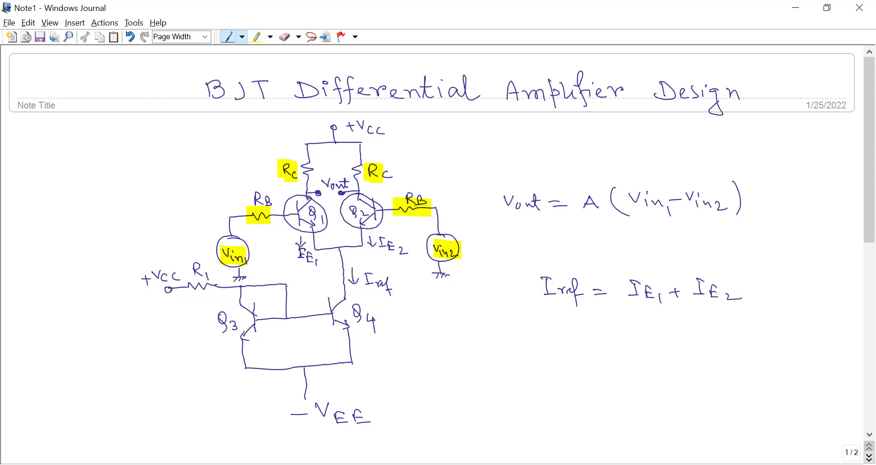
# Highlight the Q3–Q4 current mirror in yellow, outlining it and shading its R1, Q3 and Q4 parts
pyautogui.click(257, 37)
pyautogui.moveTo(130, 266)
pyautogui.mouseDown()
pyautogui.moveTo(138, 333)
pyautogui.moveTo(183, 363)
pyautogui.moveTo(290, 384)
pyautogui.moveTo(329, 380)
pyautogui.moveTo(390, 345)
pyautogui.moveTo(412, 312)
pyautogui.moveTo(416, 283)
pyautogui.moveTo(370, 265)
pyautogui.moveTo(226, 271)
pyautogui.moveTo(152, 259)
pyautogui.moveTo(131, 263)
pyautogui.moveTo(127, 283)
pyautogui.mouseUp()
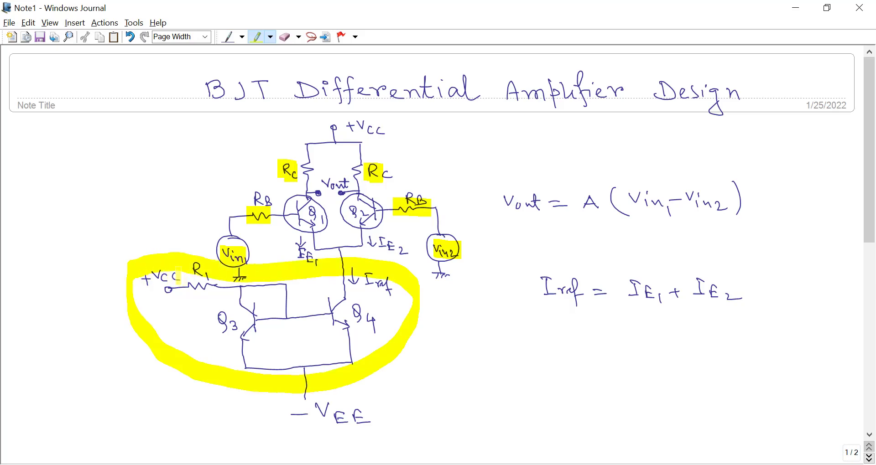
pyautogui.moveTo(135, 286)
pyautogui.mouseDown()
pyautogui.moveTo(327, 285)
pyautogui.moveTo(321, 305)
pyautogui.moveTo(219, 306)
pyautogui.moveTo(297, 329)
pyautogui.moveTo(347, 319)
pyautogui.moveTo(242, 344)
pyautogui.moveTo(374, 353)
pyautogui.mouseUp()
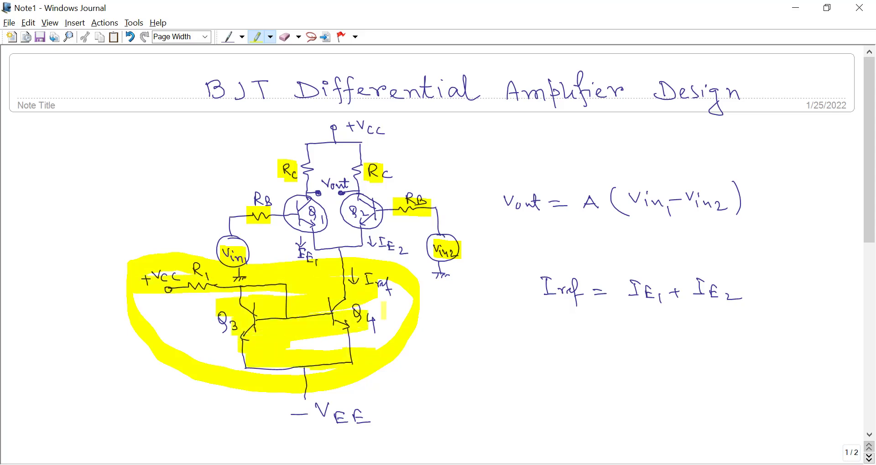
# Circle R1 with the pen, draw a current arrow above Q3 and put tick marks beside Vin1 and Vin2
pyautogui.click(228, 37)
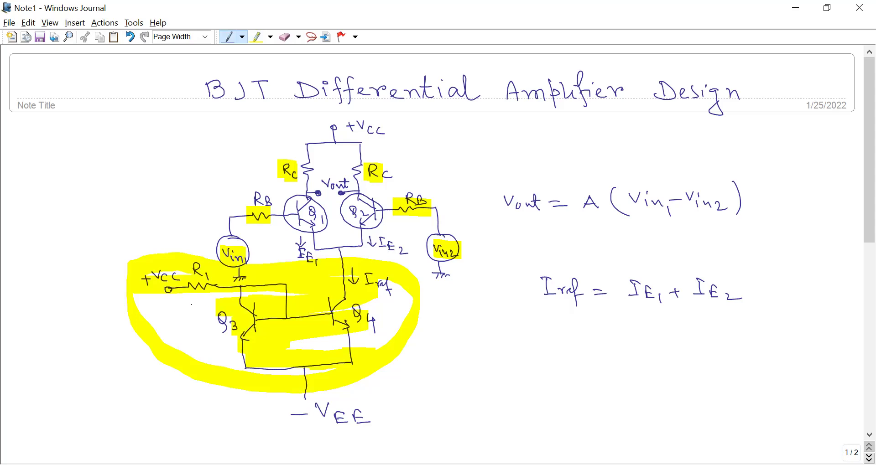
pyautogui.moveTo(197, 260)
pyautogui.mouseDown()
pyautogui.moveTo(187, 265)
pyautogui.moveTo(208, 284)
pyautogui.moveTo(194, 259)
pyautogui.mouseUp()
pyautogui.moveTo(230, 294); pyautogui.dragTo(230, 305)
pyautogui.moveTo(259, 243); pyautogui.dragTo(271, 239)
pyautogui.moveTo(416, 226); pyautogui.dragTo(429, 223)
# Draw a downward arrow from Iref in the current equation and write "const." beneath it
pyautogui.moveTo(552, 303); pyautogui.dragTo(549, 327)
pyautogui.moveTo(543, 321); pyautogui.dragTo(557, 322)
pyautogui.moveTo(546, 340)
pyautogui.mouseDown()
pyautogui.moveTo(546, 351)
pyautogui.moveTo(554, 343)
pyautogui.mouseUp()
pyautogui.moveTo(562, 349)
pyautogui.mouseDown()
pyautogui.moveTo(570, 341)
pyautogui.moveTo(583, 349)
pyautogui.mouseUp()
pyautogui.click(588, 345)
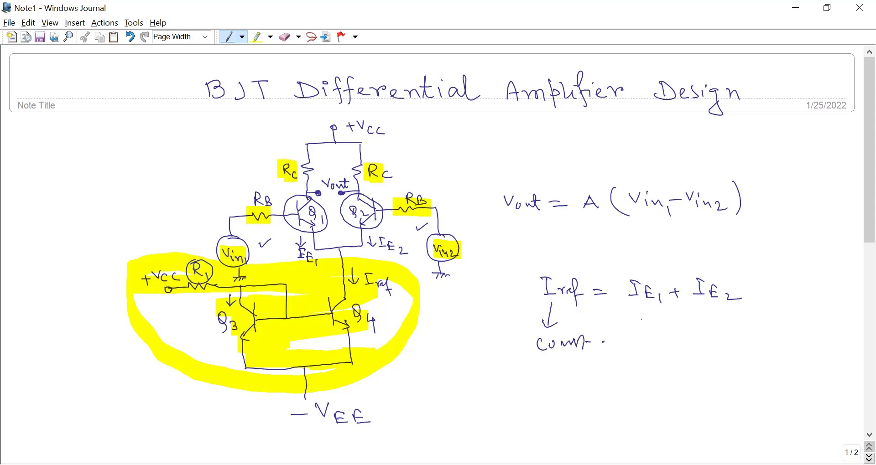
# Double-underline IE1 and IE2 in the equation and label the collector currents IC1 and IC2 with arrows beside the RC resistors
pyautogui.moveTo(635, 308); pyautogui.dragTo(657, 307)
pyautogui.moveTo(637, 311); pyautogui.dragTo(723, 307)
pyautogui.moveTo(705, 310); pyautogui.dragTo(722, 310)
pyautogui.moveTo(317, 159)
pyautogui.mouseDown()
pyautogui.moveTo(315, 169)
pyautogui.moveTo(402, 163)
pyautogui.mouseUp()
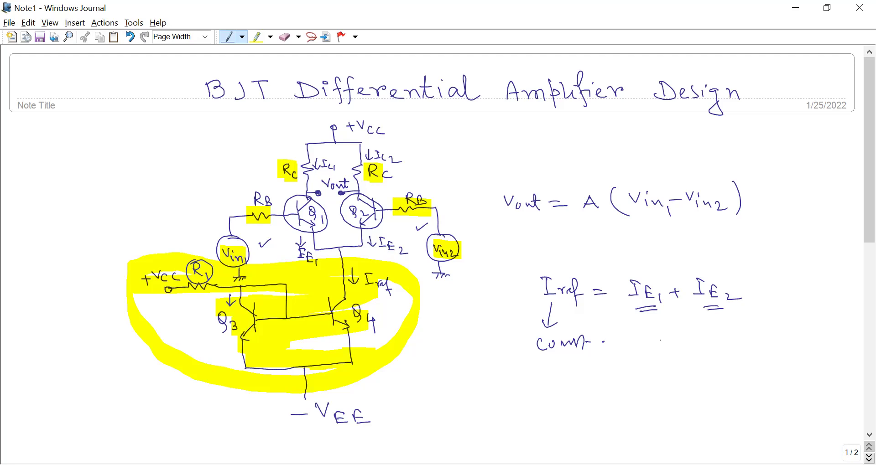
# Handwrite the equation IC1 = α IE1 below the Iref equation
pyautogui.moveTo(656, 336); pyautogui.dragTo(656, 349)
pyautogui.moveTo(650, 336)
pyautogui.mouseDown()
pyautogui.moveTo(662, 335)
pyautogui.moveTo(660, 349)
pyautogui.mouseUp()
pyautogui.moveTo(672, 343)
pyautogui.mouseDown()
pyautogui.moveTo(666, 353)
pyautogui.moveTo(680, 360)
pyautogui.mouseUp()
pyautogui.moveTo(688, 345); pyautogui.dragTo(700, 343)
pyautogui.moveTo(690, 350); pyautogui.dragTo(746, 348)
pyautogui.moveTo(743, 336)
pyautogui.mouseDown()
pyautogui.moveTo(752, 335)
pyautogui.moveTo(753, 348)
pyautogui.mouseUp()
pyautogui.moveTo(758, 338); pyautogui.dragTo(766, 349)
pyautogui.moveTo(772, 347); pyautogui.dragTo(773, 358)
# Handwrite the equation IC2 = α IE2 below the IC1 equation
pyautogui.moveTo(666, 371); pyautogui.dragTo(666, 383)
pyautogui.moveTo(661, 371)
pyautogui.mouseDown()
pyautogui.moveTo(672, 371)
pyautogui.moveTo(672, 384)
pyautogui.mouseUp()
pyautogui.moveTo(680, 380); pyautogui.dragTo(699, 386)
pyautogui.moveTo(710, 378); pyautogui.dragTo(722, 377)
pyautogui.moveTo(716, 385)
pyautogui.mouseDown()
pyautogui.moveTo(756, 383)
pyautogui.moveTo(774, 372)
pyautogui.mouseUp()
pyautogui.moveTo(769, 372); pyautogui.dragTo(769, 383)
pyautogui.moveTo(766, 384); pyautogui.dragTo(783, 385)
pyautogui.moveTo(783, 373); pyautogui.dragTo(792, 373)
pyautogui.moveTo(783, 380); pyautogui.dragTo(793, 386)
pyautogui.moveTo(802, 383); pyautogui.dragTo(827, 391)
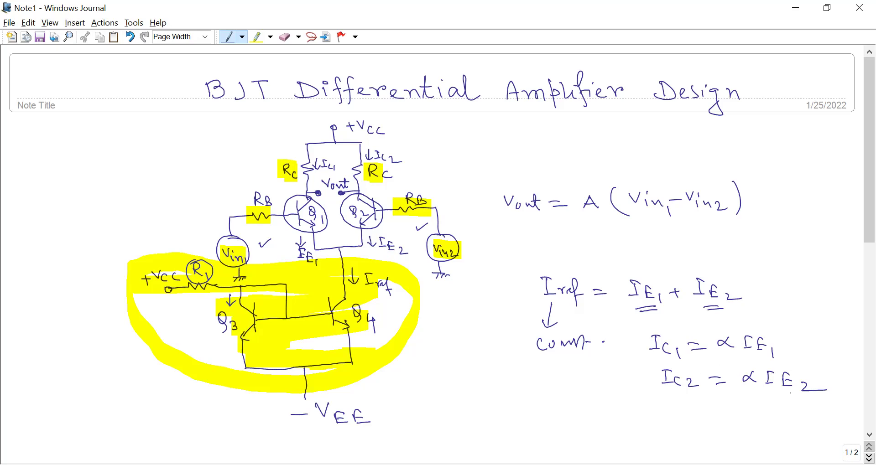
# Underline IE2, IC1 and IC2 in the collector current equations and thicken the two Vout terminal dots
pyautogui.moveTo(774, 399); pyautogui.dragTo(806, 397)
pyautogui.moveTo(774, 403); pyautogui.dragTo(799, 401)
pyautogui.moveTo(654, 362); pyautogui.dragTo(677, 364)
pyautogui.moveTo(665, 395); pyautogui.dragTo(689, 395)
pyautogui.moveTo(319, 192); pyautogui.dragTo(322, 193)
pyautogui.moveTo(339, 193); pyautogui.dragTo(344, 194)
# Handwrite the condition Vin1 = Vin2 below the circuit
pyautogui.moveTo(447, 392); pyautogui.dragTo(482, 417)
pyautogui.moveTo(491, 404); pyautogui.dragTo(500, 403)
pyautogui.moveTo(497, 407); pyautogui.dragTo(521, 396)
pyautogui.moveTo(525, 400); pyautogui.dragTo(568, 404)
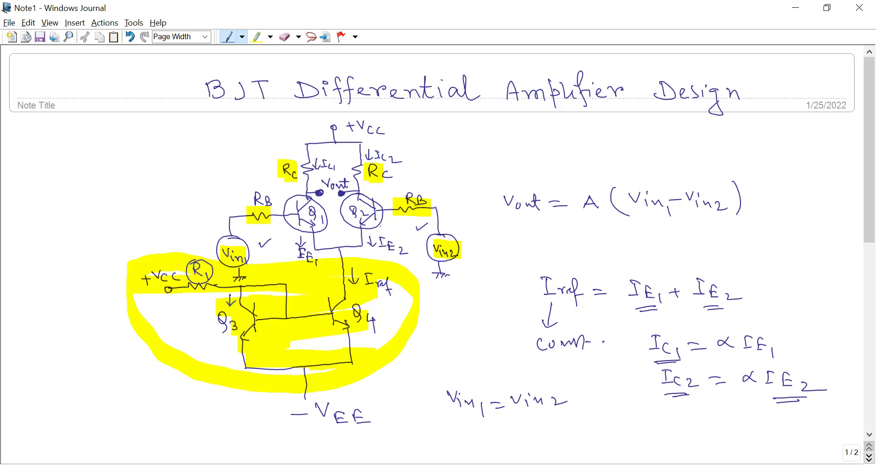
# Handwrite IE1 = IE2, IC1 = IC2 beneath the Vin1 = Vin2 condition
pyautogui.moveTo(461, 419)
pyautogui.mouseDown()
pyautogui.moveTo(503, 431)
pyautogui.moveTo(489, 442)
pyautogui.moveTo(511, 428)
pyautogui.mouseUp()
pyautogui.moveTo(504, 431); pyautogui.dragTo(537, 421)
pyautogui.moveTo(531, 423)
pyautogui.mouseDown()
pyautogui.moveTo(530, 433)
pyautogui.moveTo(542, 432)
pyautogui.mouseUp()
pyautogui.moveTo(549, 423)
pyautogui.mouseDown()
pyautogui.moveTo(553, 433)
pyautogui.moveTo(558, 427)
pyautogui.mouseUp()
pyautogui.moveTo(563, 430)
pyautogui.mouseDown()
pyautogui.moveTo(596, 440)
pyautogui.moveTo(638, 432)
pyautogui.mouseUp()
pyautogui.moveTo(648, 429); pyautogui.dragTo(660, 441)
pyautogui.moveTo(670, 429); pyautogui.dragTo(681, 428)
pyautogui.moveTo(677, 434); pyautogui.dragTo(705, 434)
pyautogui.moveTo(701, 421)
pyautogui.mouseDown()
pyautogui.moveTo(712, 420)
pyautogui.moveTo(711, 434)
pyautogui.mouseUp()
pyautogui.moveTo(721, 429)
pyautogui.mouseDown()
pyautogui.moveTo(716, 436)
pyautogui.moveTo(747, 438)
pyautogui.mouseUp()
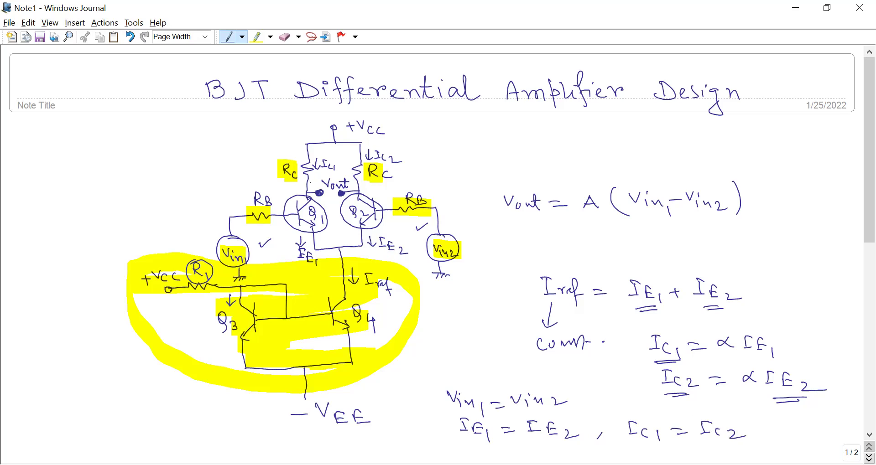
# Label the collector output nodes of Q1 and Q2 as Vo1 and Vo2
pyautogui.moveTo(309, 181); pyautogui.dragTo(314, 182)
pyautogui.moveTo(316, 184); pyautogui.dragTo(315, 184)
pyautogui.moveTo(318, 182); pyautogui.dragTo(377, 188)
pyautogui.moveTo(383, 189); pyautogui.dragTo(396, 192)
# Handwrite Vo1 = Vo2, Vout = Vo1 − Vo2 = 0 as the last line of equations
pyautogui.moveTo(522, 442); pyautogui.dragTo(535, 450)
pyautogui.moveTo(546, 450); pyautogui.dragTo(570, 451)
pyautogui.moveTo(563, 454)
pyautogui.mouseDown()
pyautogui.moveTo(595, 442)
pyautogui.moveTo(601, 448)
pyautogui.mouseUp()
pyautogui.moveTo(606, 450)
pyautogui.mouseDown()
pyautogui.moveTo(625, 459)
pyautogui.moveTo(675, 453)
pyautogui.moveTo(679, 441)
pyautogui.mouseUp()
pyautogui.moveTo(684, 449); pyautogui.dragTo(730, 448)
pyautogui.moveTo(722, 454); pyautogui.dragTo(749, 441)
pyautogui.moveTo(754, 448); pyautogui.dragTo(756, 448)
pyautogui.moveTo(763, 446)
pyautogui.mouseDown()
pyautogui.moveTo(764, 455)
pyautogui.moveTo(781, 448)
pyautogui.mouseUp()
pyautogui.moveTo(791, 437)
pyautogui.mouseDown()
pyautogui.moveTo(817, 451)
pyautogui.moveTo(831, 436)
pyautogui.mouseUp()
pyautogui.moveTo(819, 441); pyautogui.dragTo(833, 441)
pyautogui.moveTo(845, 431); pyautogui.dragTo(844, 430)
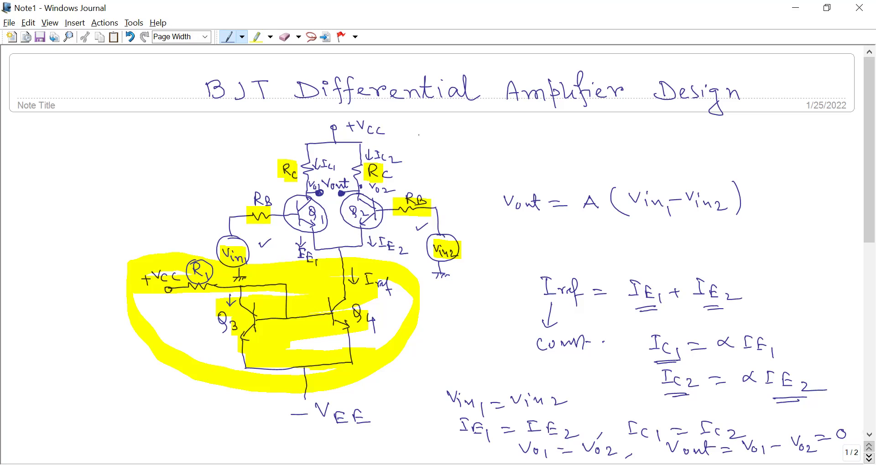
# Write the underlined supply values +15V beside +VCC and −15V below −VEE
pyautogui.moveTo(403, 128)
pyautogui.mouseDown()
pyautogui.moveTo(414, 127)
pyautogui.moveTo(409, 135)
pyautogui.mouseUp()
pyautogui.moveTo(419, 123); pyautogui.dragTo(421, 132)
pyautogui.moveTo(422, 122)
pyautogui.mouseDown()
pyautogui.moveTo(442, 122)
pyautogui.moveTo(436, 141)
pyautogui.mouseUp()
pyautogui.moveTo(301, 441); pyautogui.dragTo(311, 439)
pyautogui.moveTo(314, 435); pyautogui.dragTo(321, 443)
pyautogui.moveTo(327, 432); pyautogui.dragTo(345, 430)
pyautogui.moveTo(317, 455); pyautogui.dragTo(348, 450)
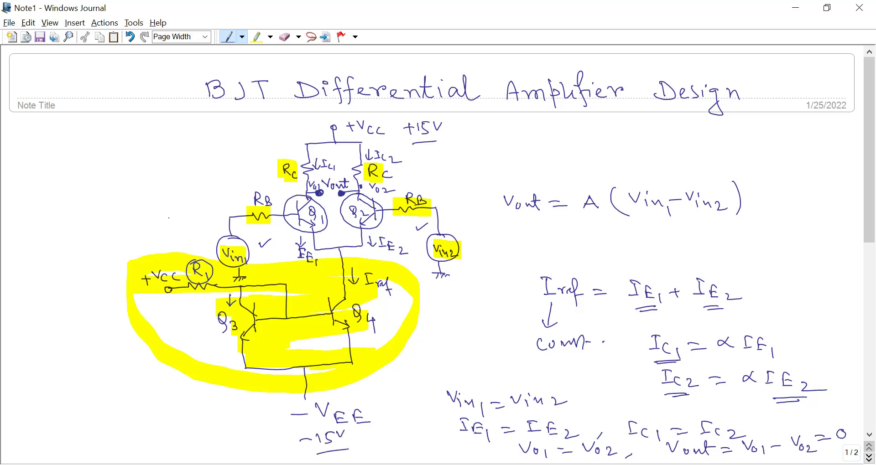
# Handwrite the note "All Resistor value = 10 kΩ" beside the upper part of the circuit
pyautogui.moveTo(49, 168)
pyautogui.mouseDown()
pyautogui.moveTo(54, 154)
pyautogui.moveTo(61, 168)
pyautogui.mouseUp()
pyautogui.moveTo(51, 162); pyautogui.dragTo(62, 162)
pyautogui.moveTo(66, 155)
pyautogui.mouseDown()
pyautogui.moveTo(66, 167)
pyautogui.moveTo(110, 164)
pyautogui.mouseUp()
pyautogui.moveTo(109, 151)
pyautogui.mouseDown()
pyautogui.moveTo(115, 164)
pyautogui.moveTo(163, 164)
pyautogui.moveTo(186, 150)
pyautogui.mouseUp()
pyautogui.moveTo(72, 183); pyautogui.dragTo(105, 196)
pyautogui.moveTo(109, 188)
pyautogui.mouseDown()
pyautogui.moveTo(136, 194)
pyautogui.moveTo(162, 185)
pyautogui.mouseUp()
pyautogui.moveTo(151, 191); pyautogui.dragTo(163, 189)
pyautogui.moveTo(166, 181)
pyautogui.mouseDown()
pyautogui.moveTo(169, 191)
pyautogui.moveTo(177, 183)
pyautogui.mouseUp()
pyautogui.moveTo(191, 180); pyautogui.dragTo(201, 189)
pyautogui.moveTo(208, 180)
pyautogui.mouseDown()
pyautogui.moveTo(208, 190)
pyautogui.moveTo(221, 188)
pyautogui.mouseUp()
pyautogui.moveTo(204, 190); pyautogui.dragTo(215, 189)
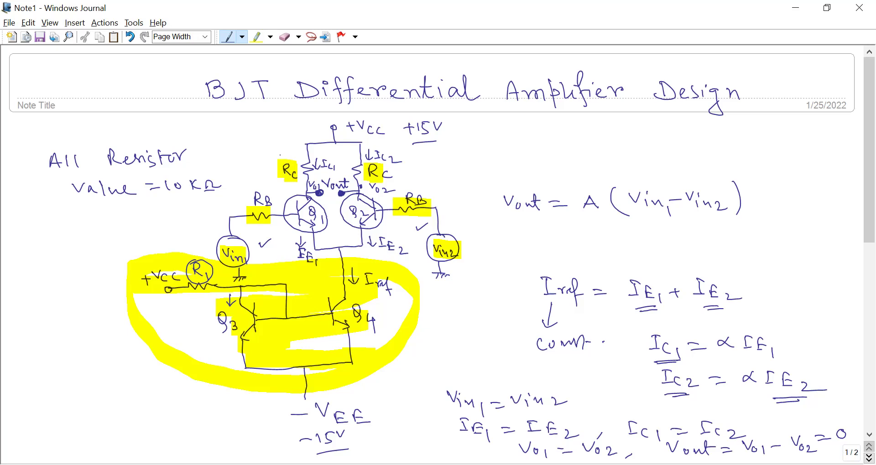
# Switch to Tinkercad and place a small breadboard with two resistors on it and two more resistors beside it
pyautogui.scroll(-3, 851, 425)
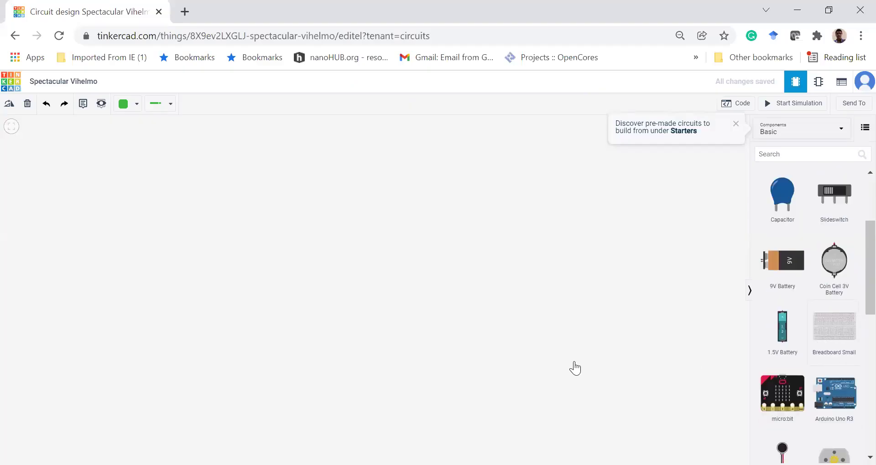
pyautogui.moveTo(575, 369); pyautogui.dragTo(338, 365)
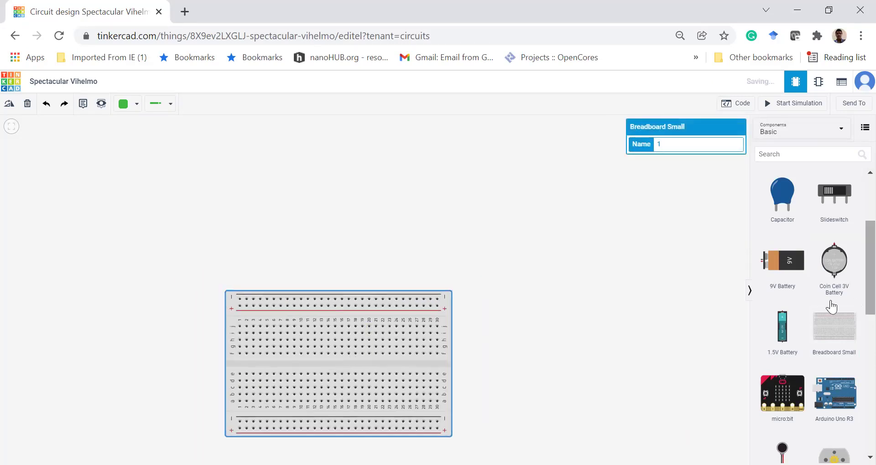
pyautogui.scroll(3, 792, 313)
pyautogui.moveTo(782, 201); pyautogui.dragTo(253, 319)
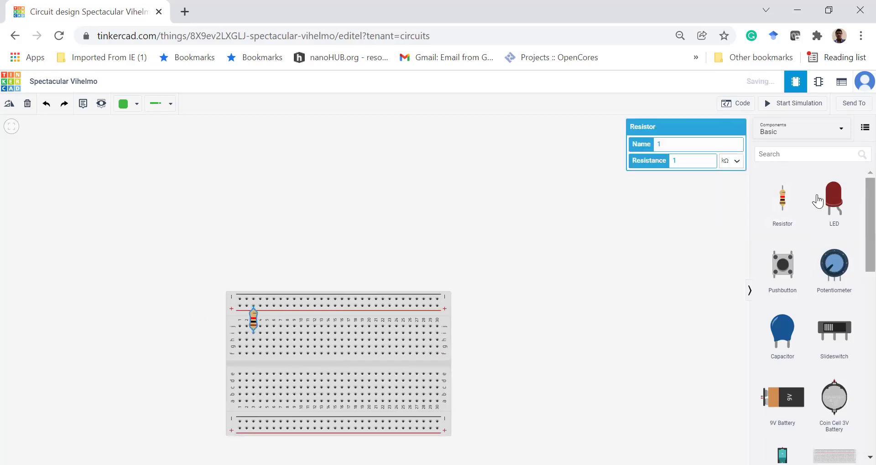
pyautogui.moveTo(782, 202); pyautogui.dragTo(675, 259)
pyautogui.moveTo(780, 203); pyautogui.dragTo(633, 363)
# Place four NPN transistors (BJT) on the breadboard, two in the upper section and two across the middle
pyautogui.scroll(-5, 793, 335)
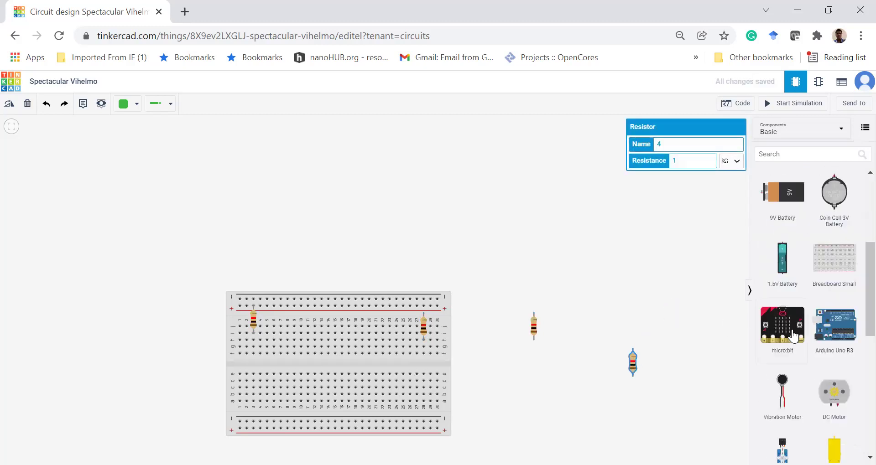
pyautogui.scroll(-5, 795, 336)
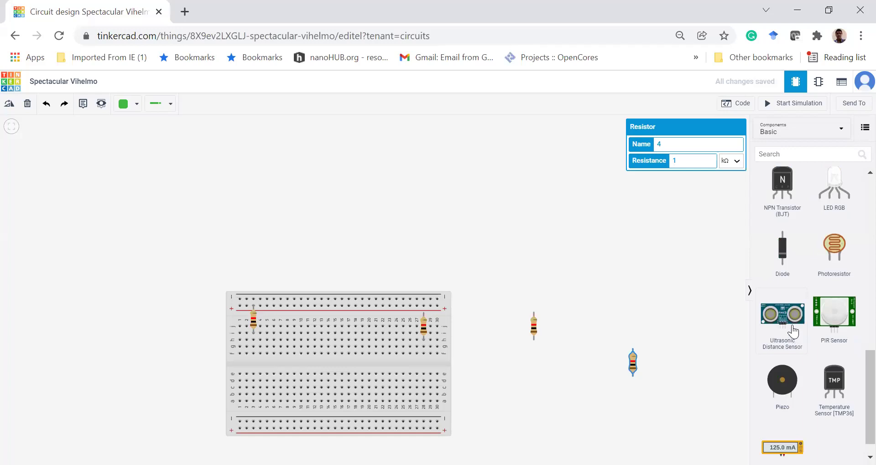
pyautogui.moveTo(781, 196); pyautogui.dragTo(316, 337)
pyautogui.moveTo(782, 195); pyautogui.dragTo(371, 327)
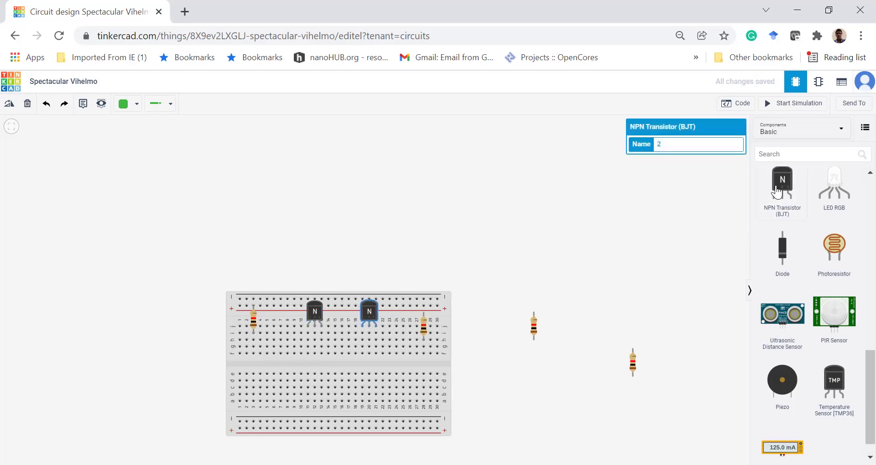
pyautogui.hotkey('ctrl', 'v')
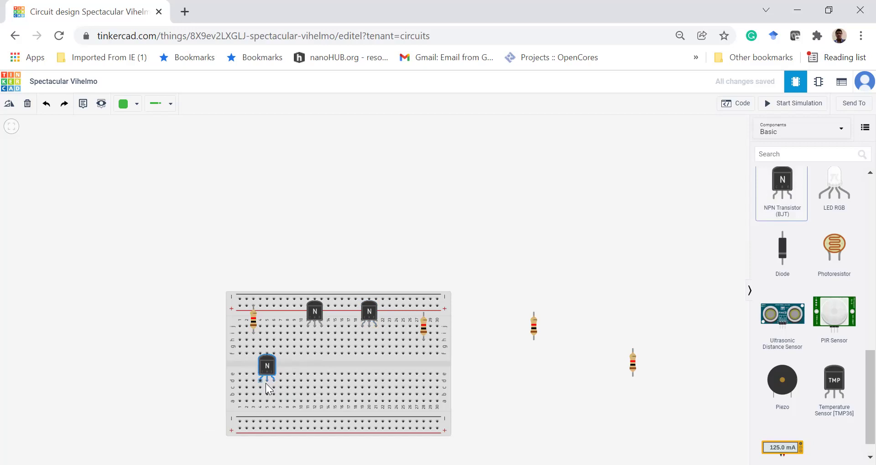
pyautogui.click(273, 383)
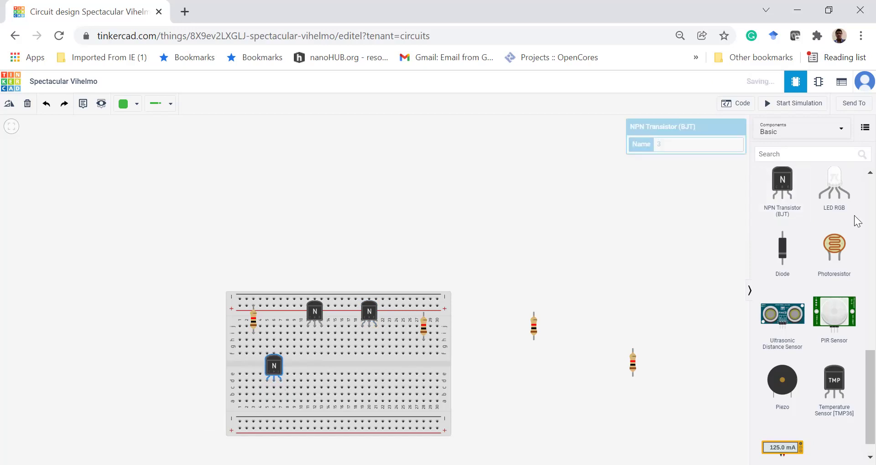
pyautogui.moveTo(785, 197); pyautogui.dragTo(425, 375)
pyautogui.click(503, 387)
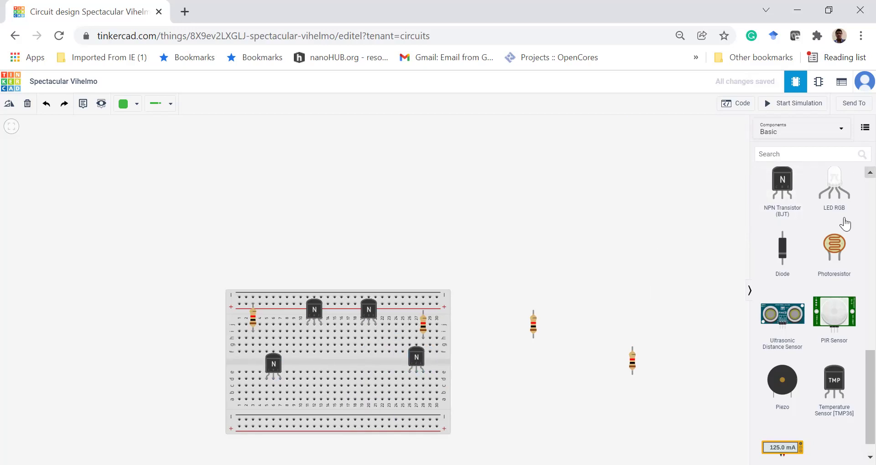
# Search all components for "power s" and place one Power Supply on each side of the breadboard
pyautogui.scroll(10, 810, 262)
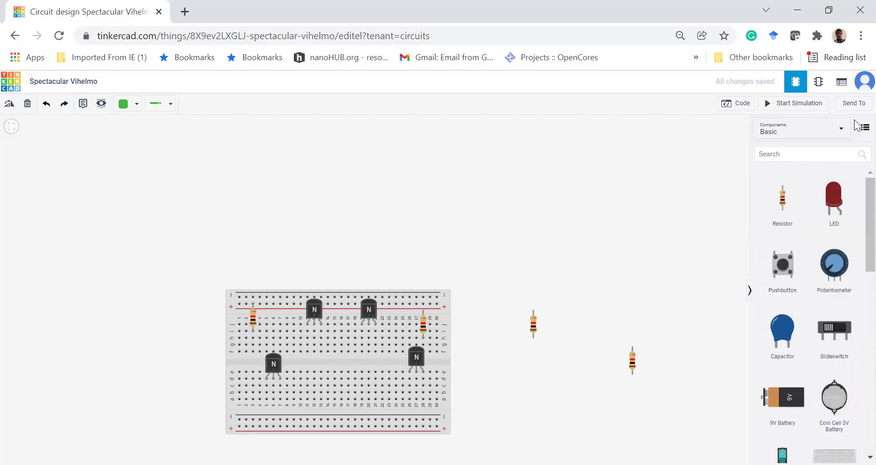
pyautogui.click(844, 140)
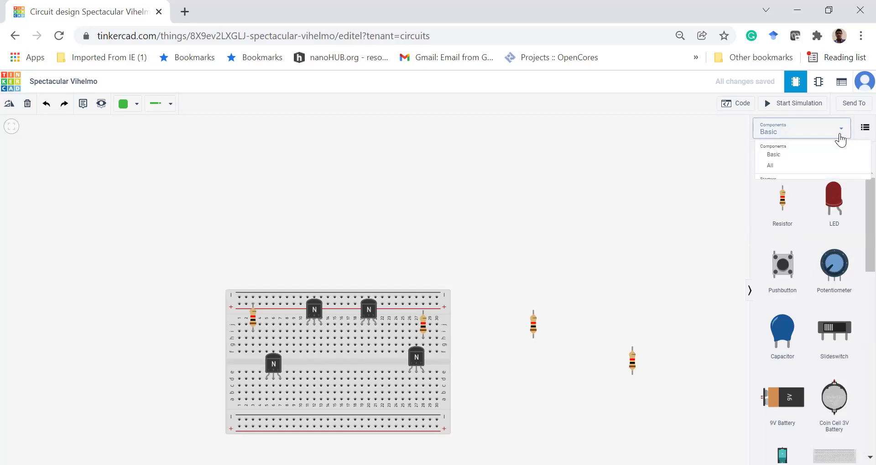
pyautogui.click(777, 168)
pyautogui.click(777, 156)
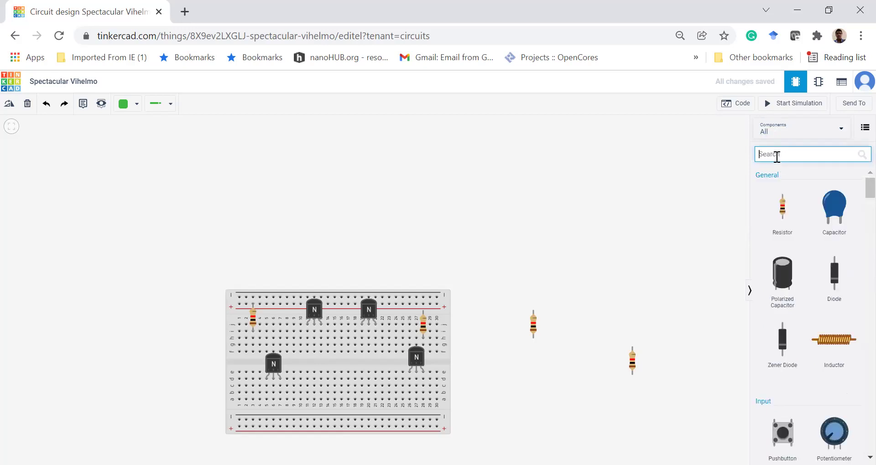
pyautogui.write('power')
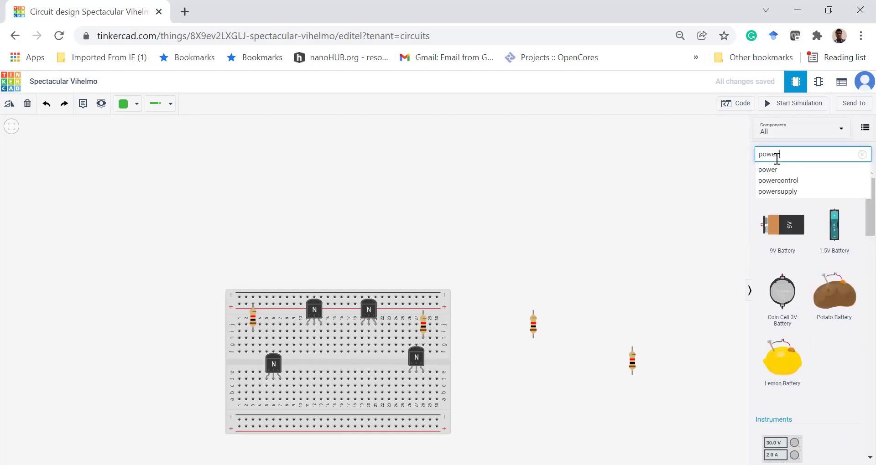
pyautogui.write(' s')
pyautogui.moveTo(783, 226); pyautogui.dragTo(121, 347)
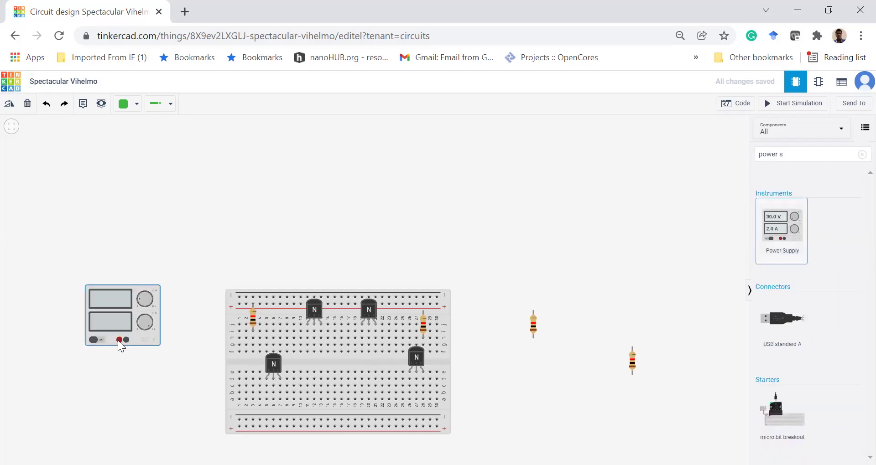
pyautogui.moveTo(788, 246); pyautogui.dragTo(592, 329)
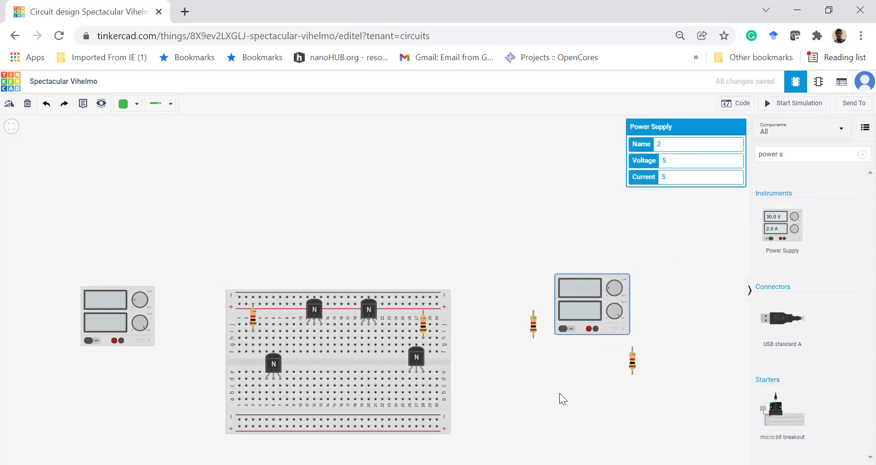
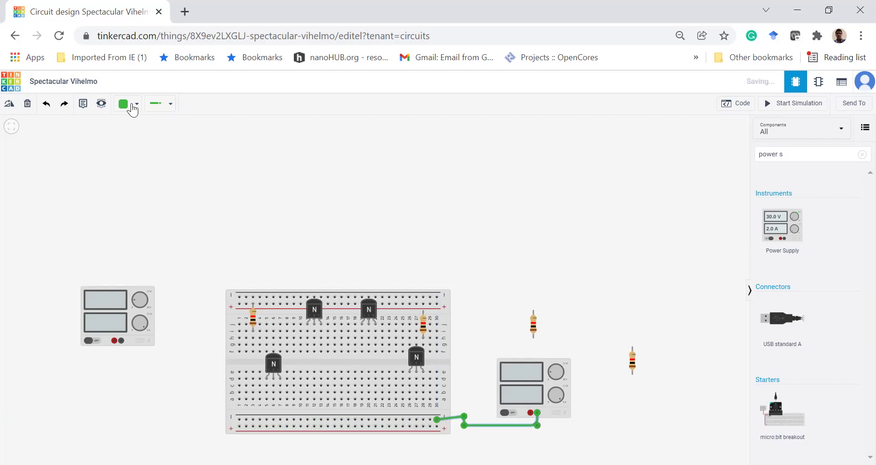
# Color the right power supply's negative wire black and connect its positive terminal to the breadboard's lower positive rail with an orange wire
pyautogui.click(139, 133)
pyautogui.click(483, 300)
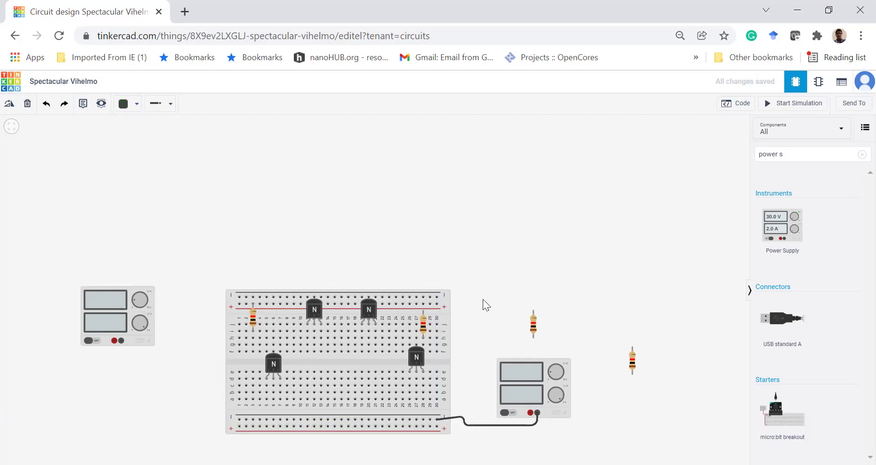
pyautogui.click(127, 105)
pyautogui.click(151, 166)
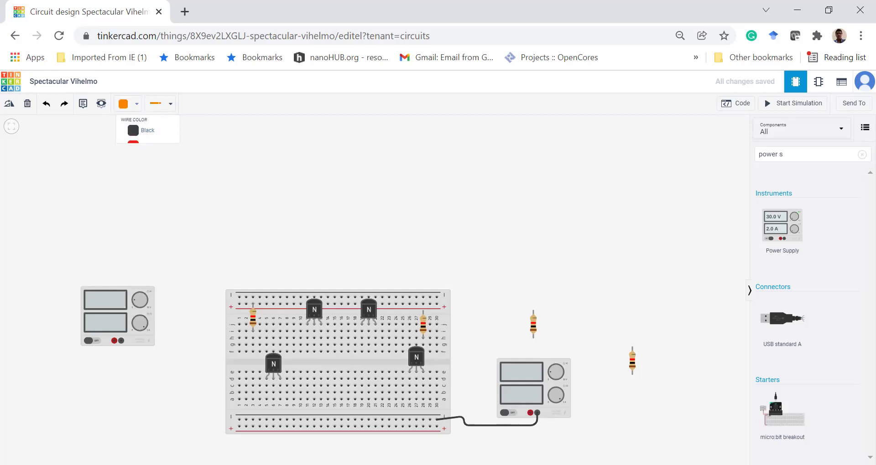
pyautogui.click(530, 413)
pyautogui.click(428, 426)
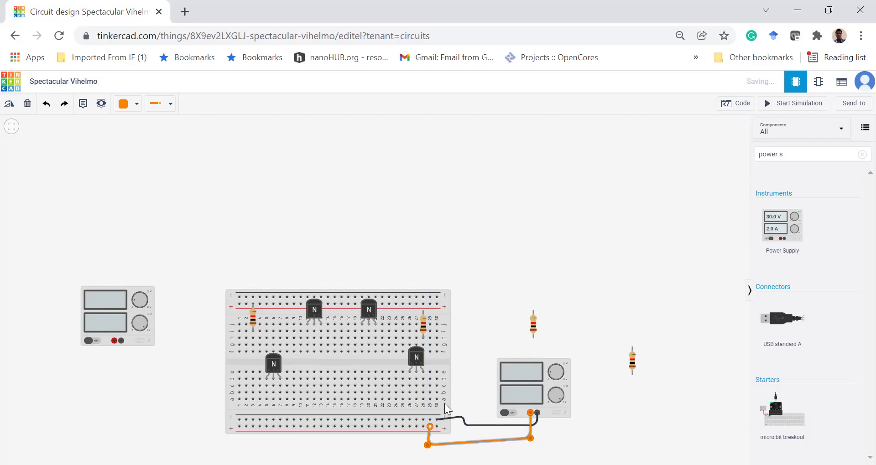
# Add the note "-15v" beside the power supply to the right of the breadboard
pyautogui.click(83, 103)
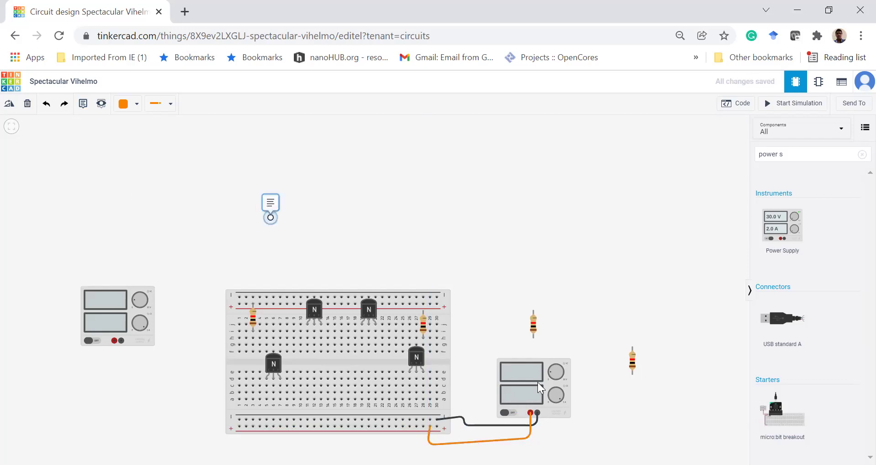
pyautogui.click(592, 407)
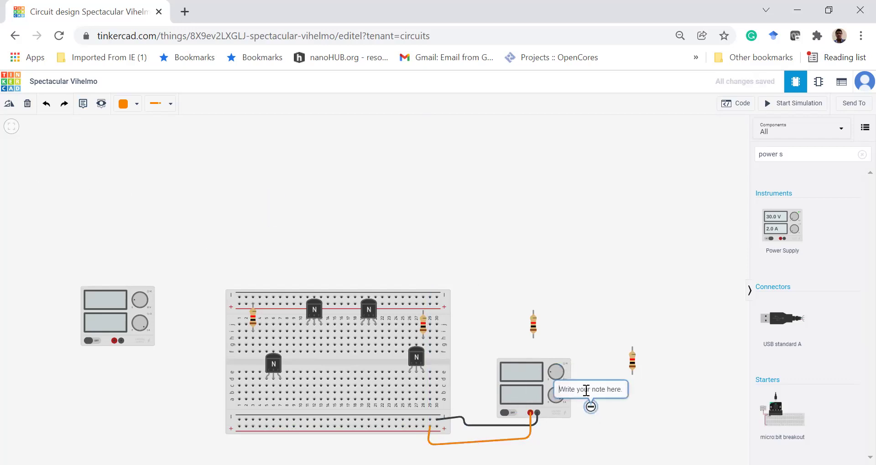
pyautogui.tripleClick(586, 391)
pyautogui.write('-15v')
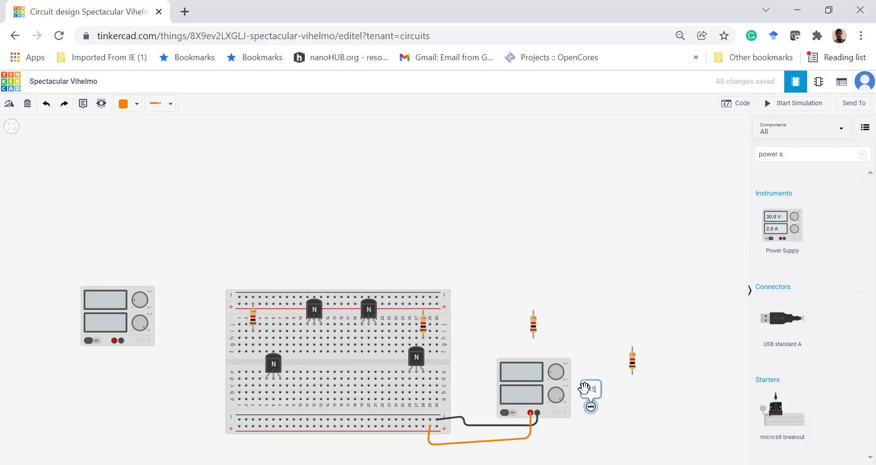
# Set the voltage of both power supplies to 15
pyautogui.click(568, 386)
pyautogui.click(661, 161)
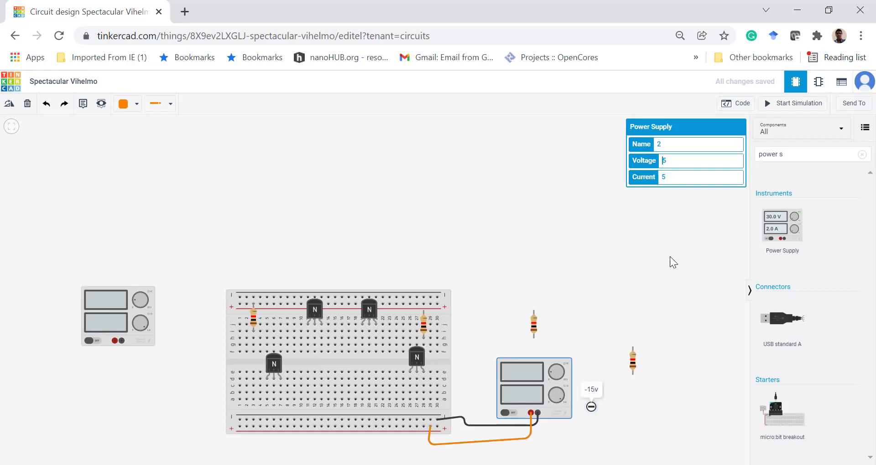
pyautogui.write('1')
pyautogui.click(696, 335)
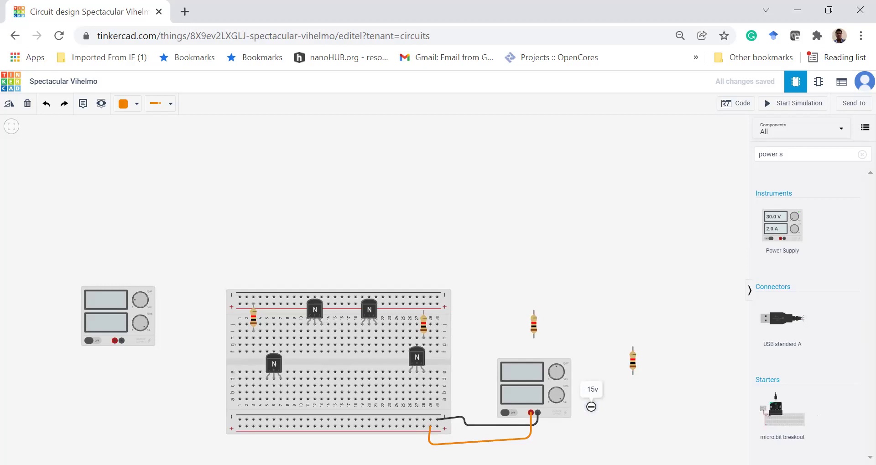
pyautogui.click(106, 308)
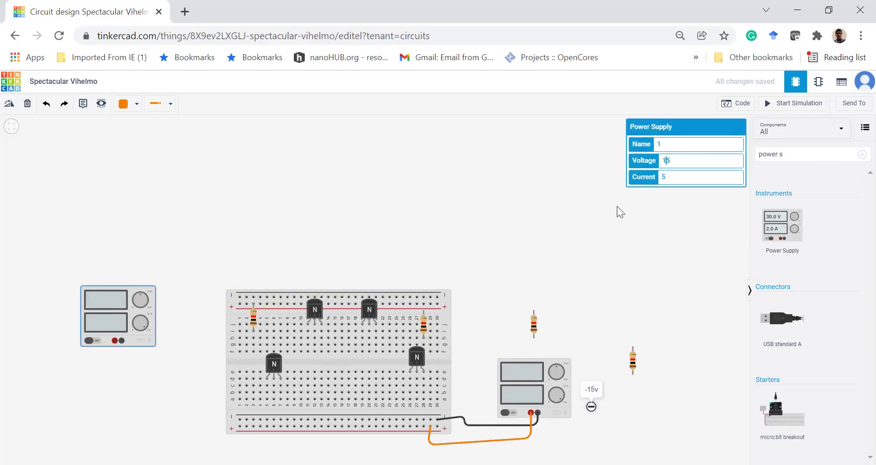
pyautogui.click(548, 228)
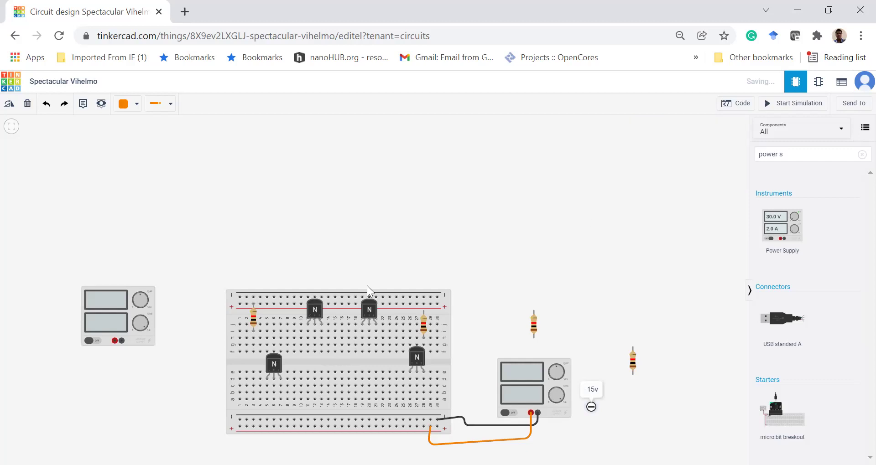
# Connect the left power supply's negative terminal to the breadboard's upper negative rail with a black wire
pyautogui.click(130, 104)
pyautogui.click(143, 133)
pyautogui.click(121, 340)
pyautogui.click(122, 356)
pyautogui.click(173, 357)
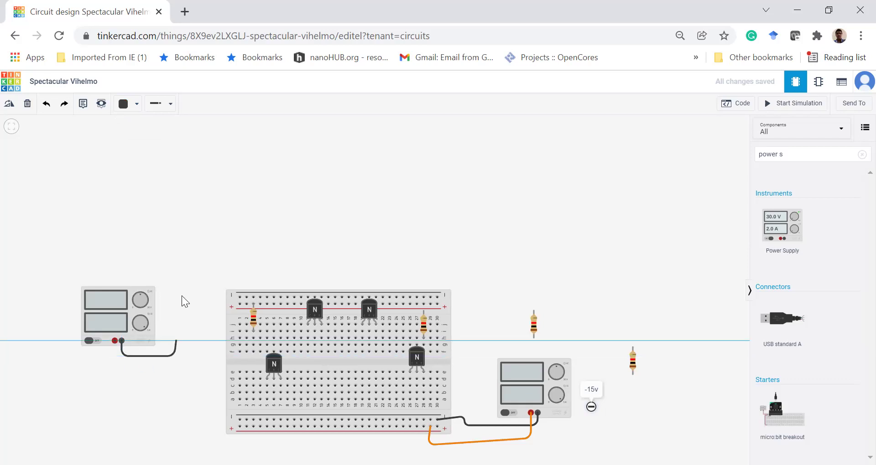
pyautogui.click(174, 301)
pyautogui.click(240, 297)
# Connect the left power supply's positive terminal to the breadboard's upper positive rail with a red wire
pyautogui.click(124, 104)
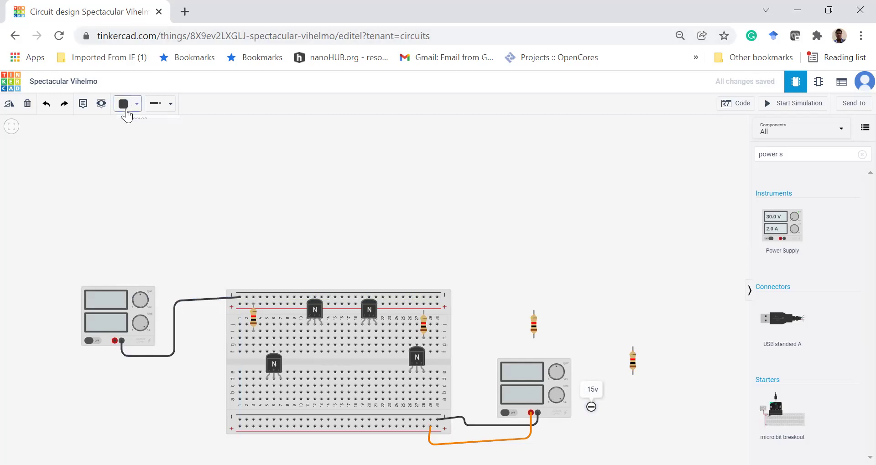
pyautogui.click(137, 146)
pyautogui.click(114, 340)
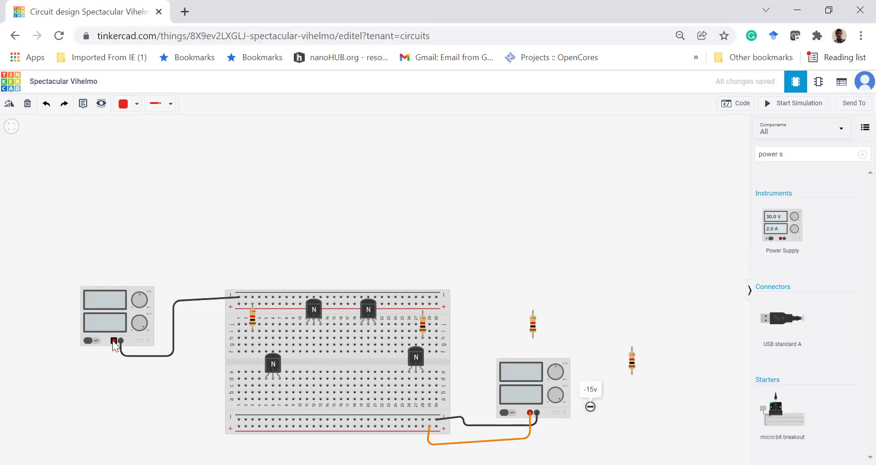
pyautogui.click(113, 367)
pyautogui.click(174, 365)
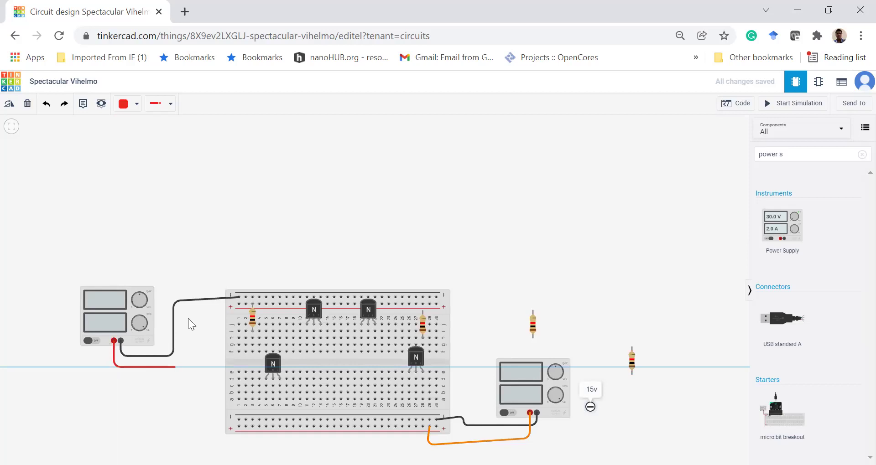
pyautogui.click(182, 314)
pyautogui.click(238, 304)
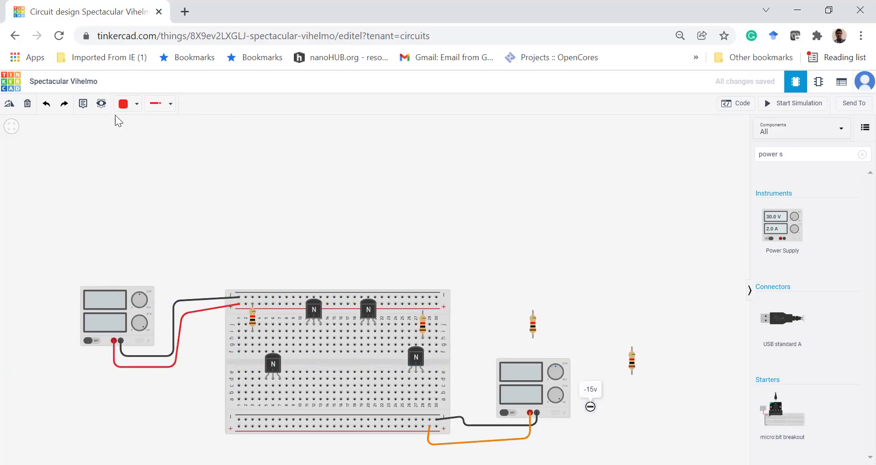
# Add the note "+15V" beside the power supply to the left of the breadboard
pyautogui.click(83, 104)
pyautogui.click(49, 291)
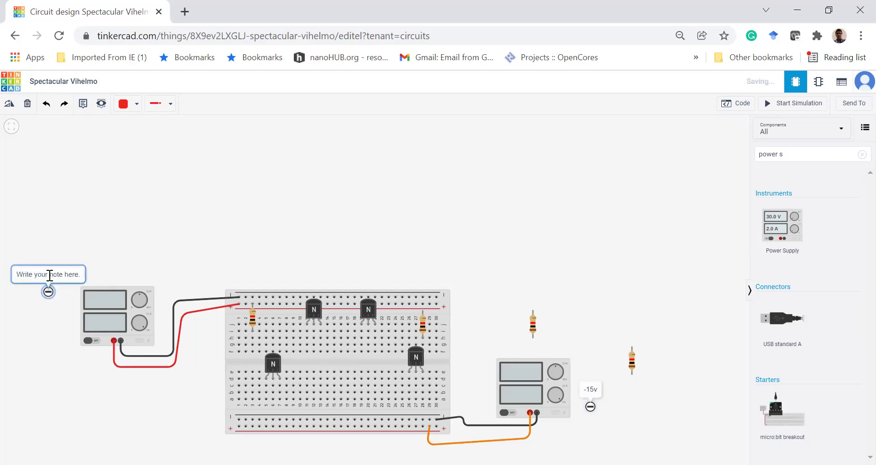
pyautogui.write('+15V')
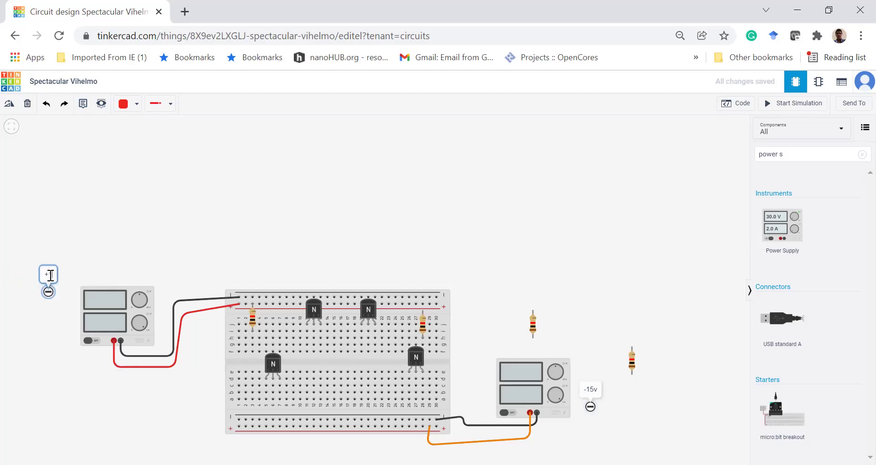
pyautogui.click(77, 267)
# Join the upper and lower negative rails with a straight black wire in the second column
pyautogui.click(129, 105)
pyautogui.click(137, 133)
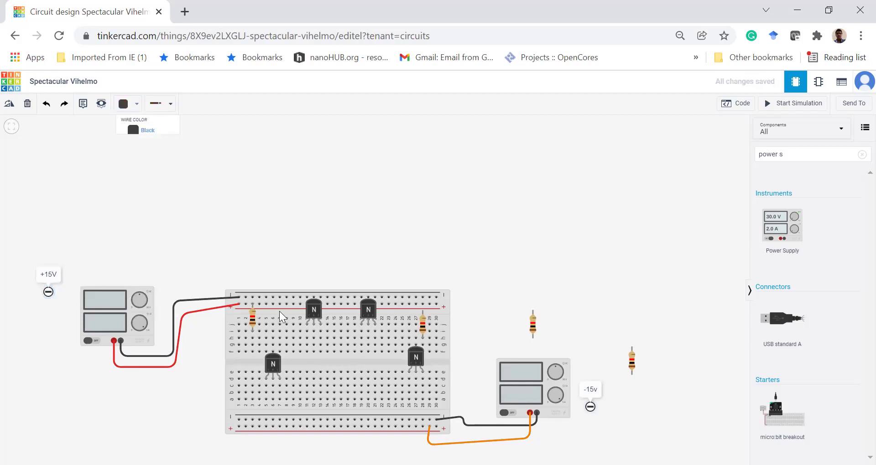
pyautogui.click(244, 295)
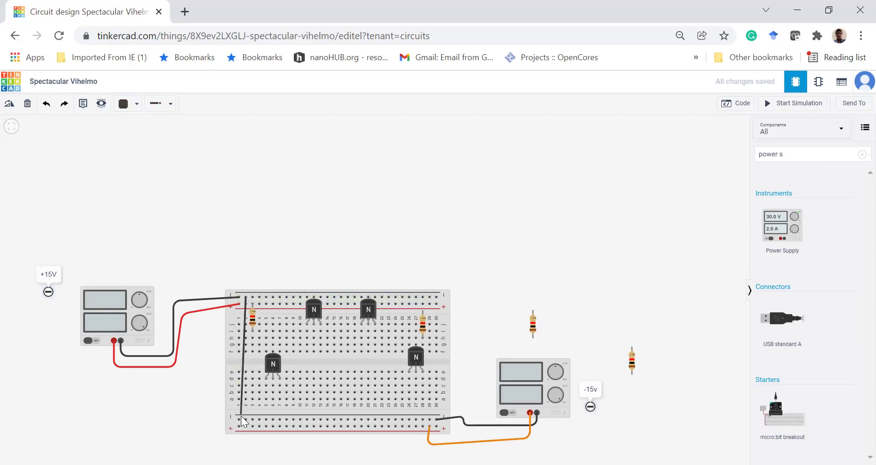
pyautogui.click(246, 419)
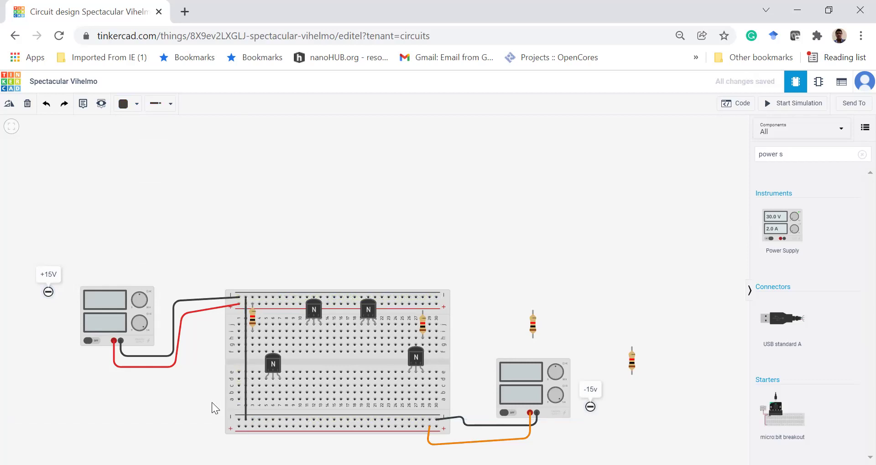
# Shift the left middle transistor and the leftmost resistor one column to the right, and set that resistor to 10 kΩ
pyautogui.moveTo(271, 363); pyautogui.dragTo(279, 364)
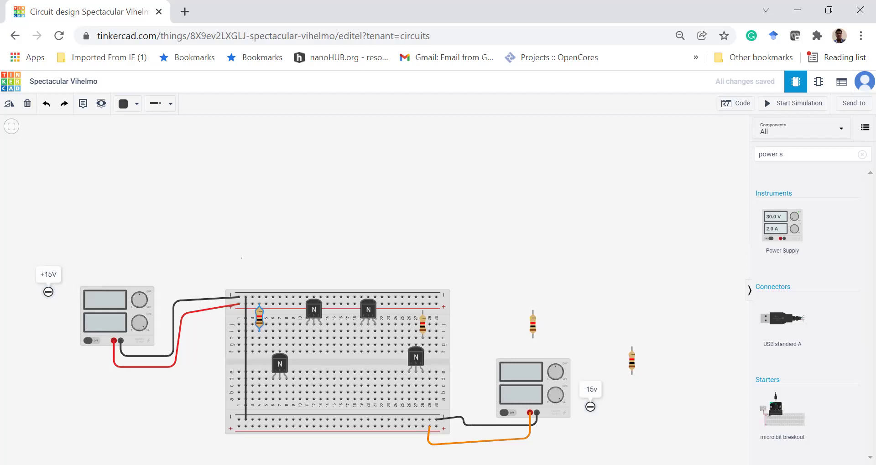
pyautogui.hotkey('alt', 'Tab')
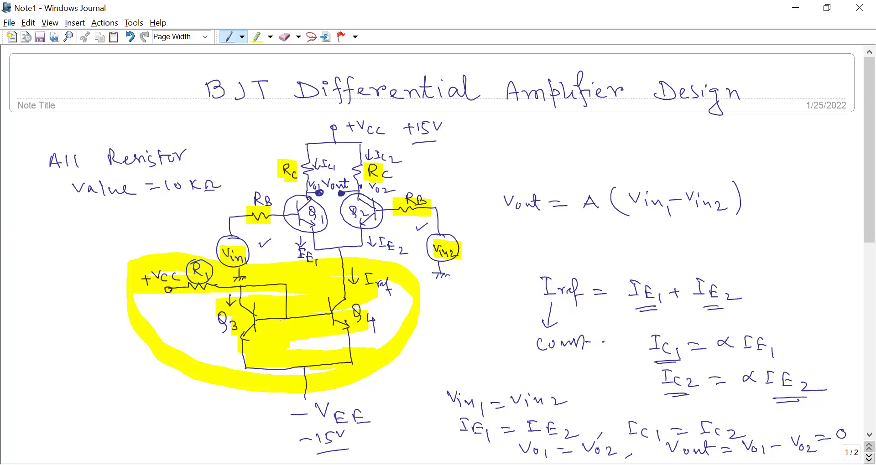
pyautogui.hotkey('alt', 'Tab')
pyautogui.click(260, 316)
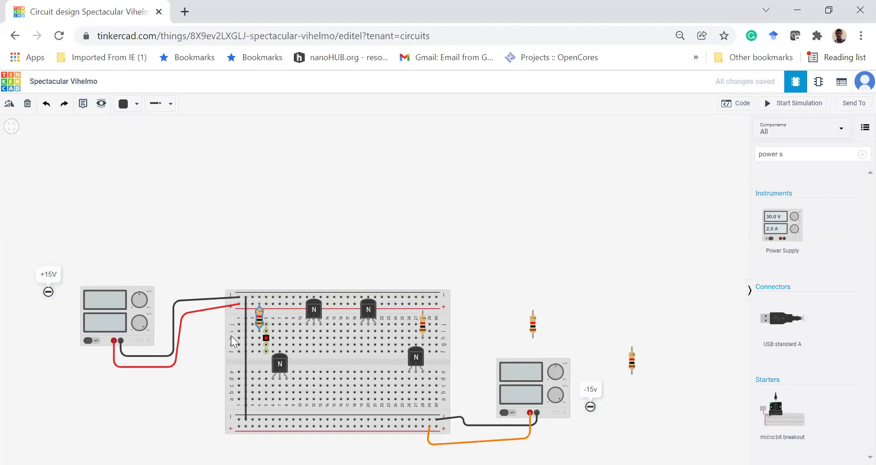
pyautogui.click(364, 241)
pyautogui.click(260, 315)
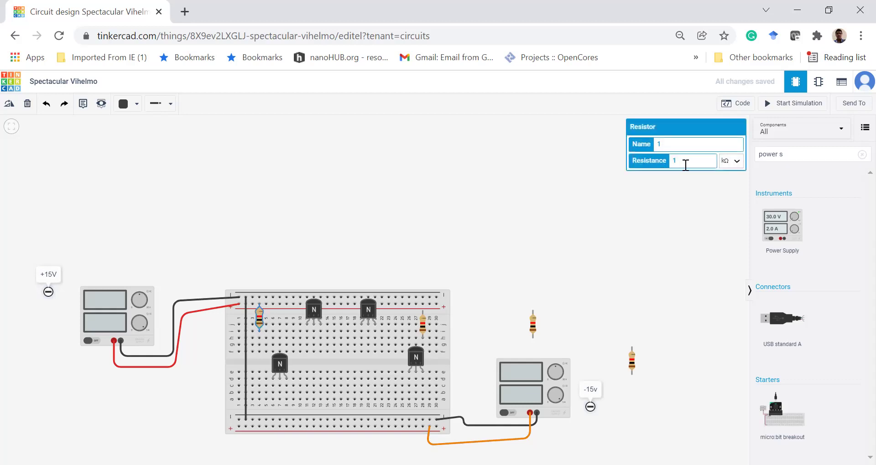
pyautogui.click(669, 184)
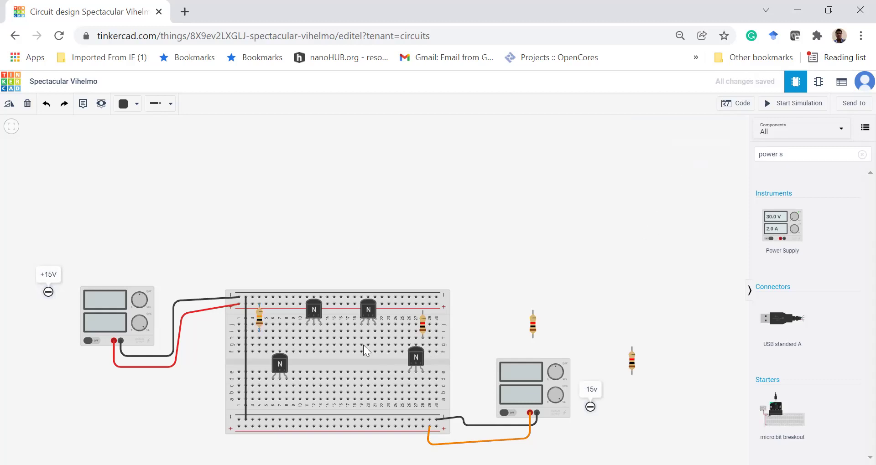
# Wire the column 4 resistor across the center gap to the collector of the left middle transistor in column 6
pyautogui.click(273, 386)
pyautogui.click(259, 385)
pyautogui.click(260, 372)
pyautogui.click(259, 352)
pyautogui.click(174, 405)
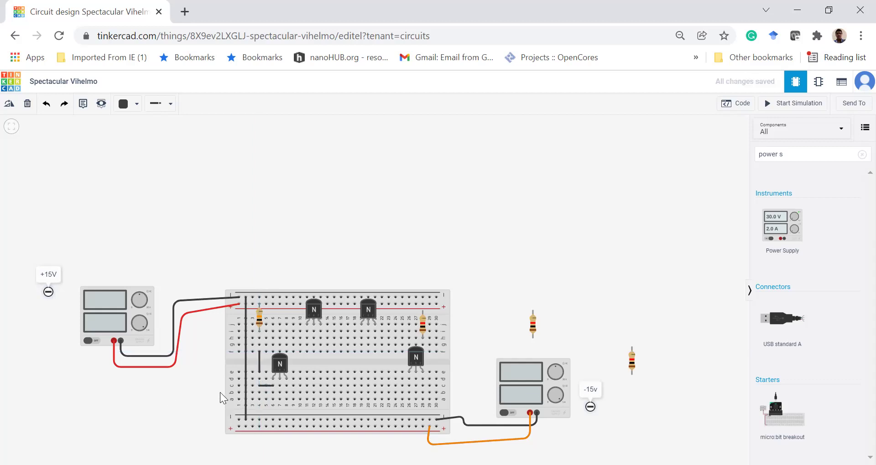
# Tie the left middle transistor's collector to its base with a short black wire between columns 6 and 7
pyautogui.click(274, 392)
pyautogui.click(280, 393)
pyautogui.click(121, 412)
# Connect the emitters of both middle transistors to the lower positive rail and join their bases with a long black wire
pyautogui.click(286, 400)
pyautogui.click(287, 427)
pyautogui.press('Escape')
pyautogui.click(423, 398)
pyautogui.click(423, 427)
pyautogui.click(279, 386)
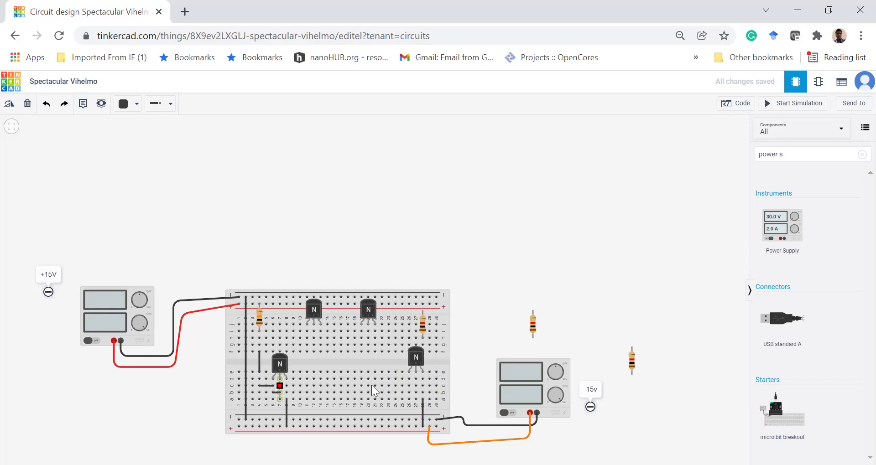
pyautogui.click(415, 386)
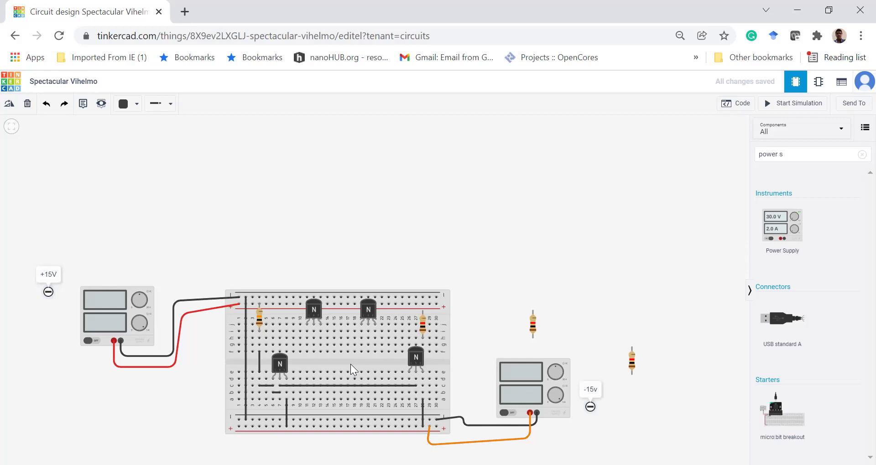
# Move two resistors to columns 9 and 18, each left of an upper transistor, and set both to 10 kΩ
pyautogui.moveTo(424, 329); pyautogui.dragTo(299, 321)
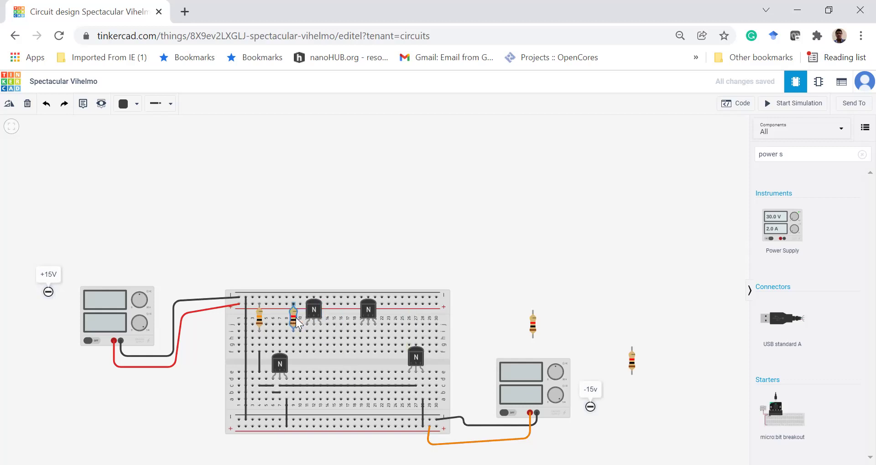
pyautogui.click(362, 270)
pyautogui.click(294, 320)
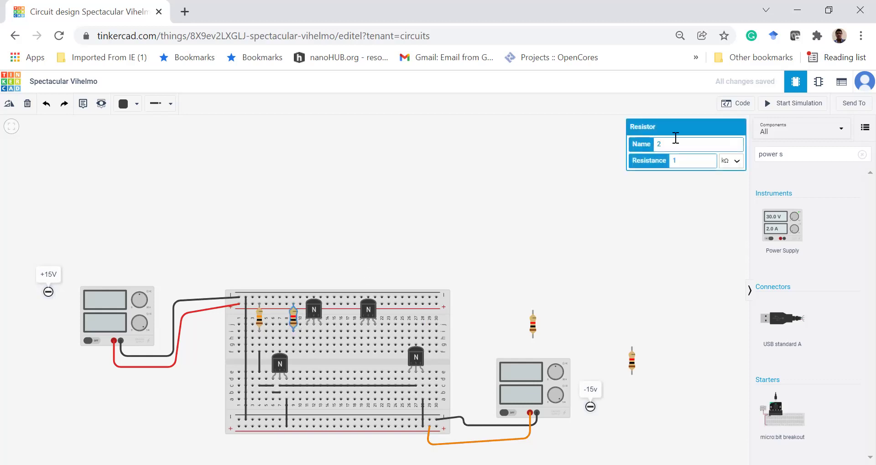
pyautogui.click(694, 156)
pyautogui.write('0')
pyautogui.click(680, 190)
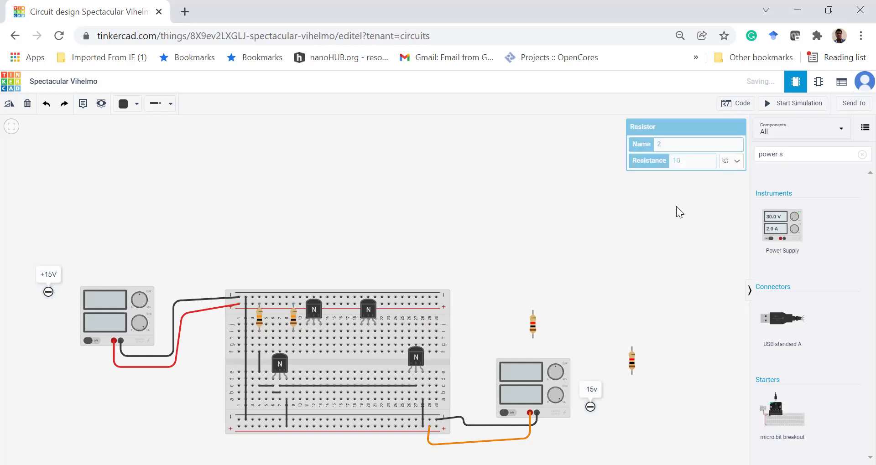
pyautogui.moveTo(533, 322); pyautogui.dragTo(353, 316)
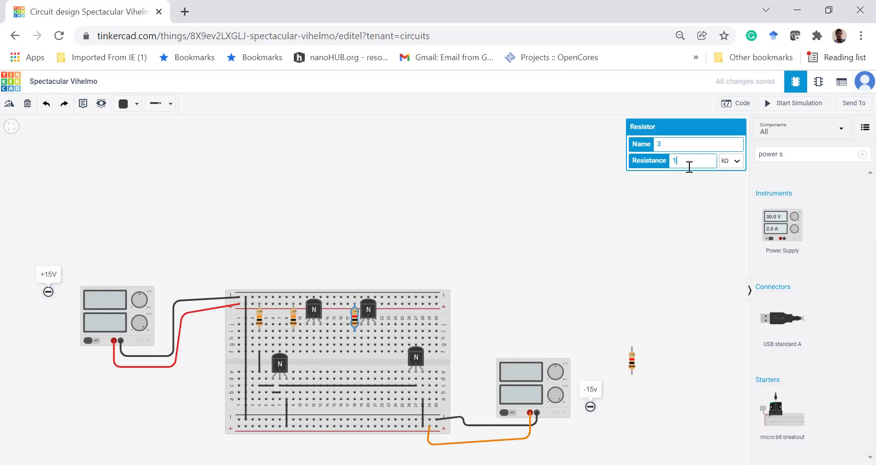
pyautogui.click(675, 246)
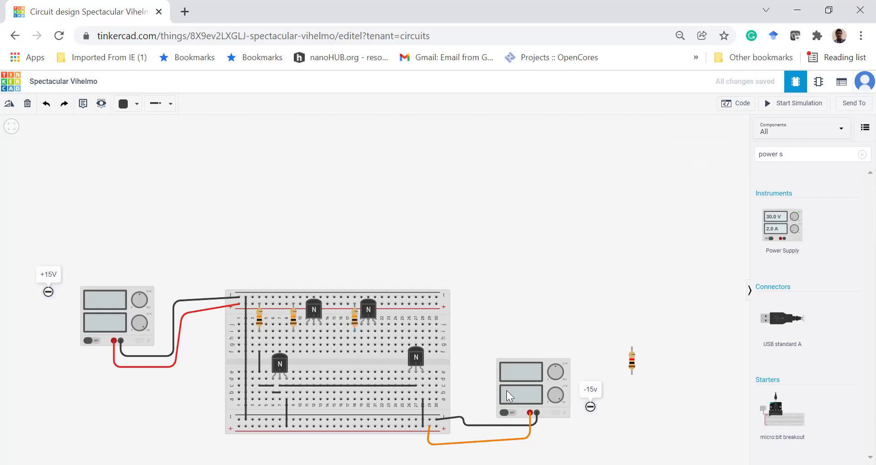
# Wire the column 18 and column 9 resistors to the collectors of their neighboring upper transistors with short black wires
pyautogui.click(355, 337)
pyautogui.click(361, 338)
pyautogui.click(293, 338)
pyautogui.click(306, 338)
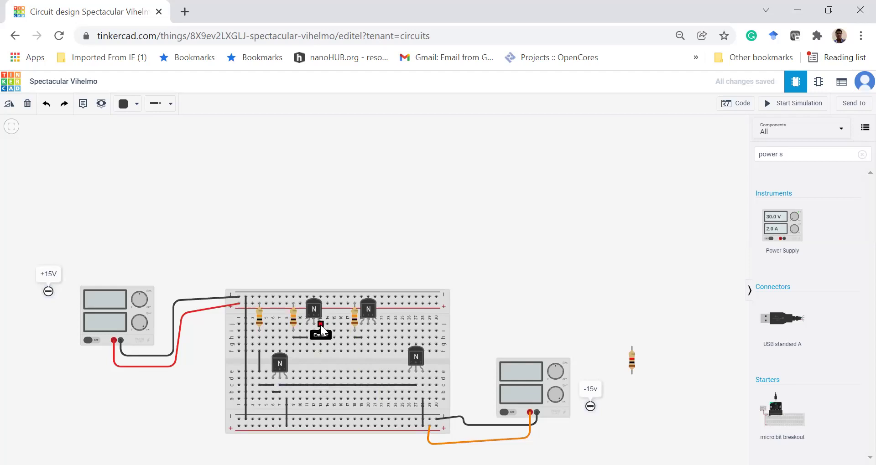
# Join the emitters of the two upper transistors with a black wire between columns 13 and 21
pyautogui.click(321, 352)
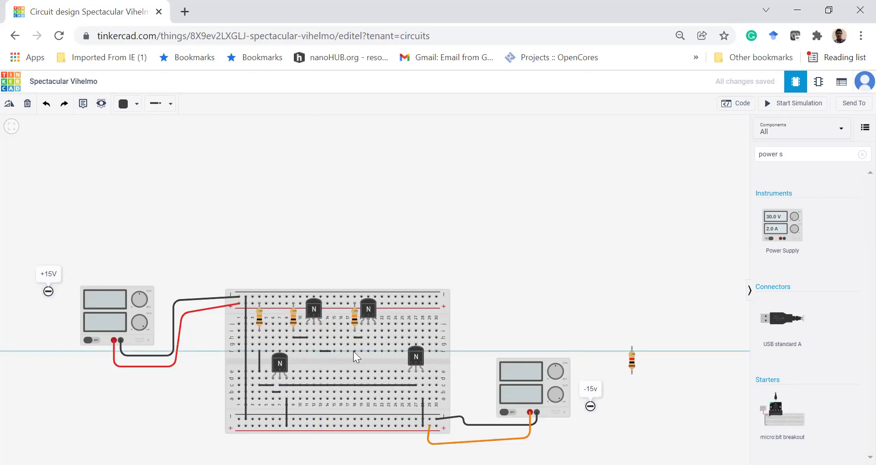
pyautogui.click(373, 351)
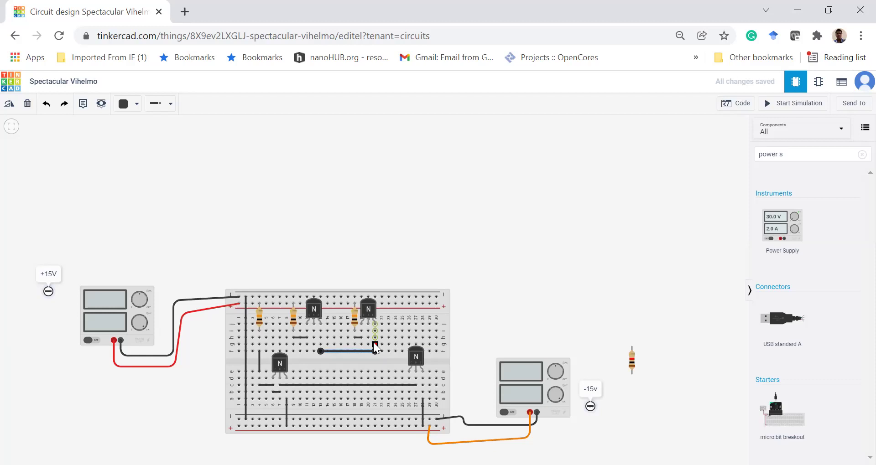
# Switch to the Windows Journal notes, mark the Iref branch below the joined emitters with a pen stroke, and return to the circuit
pyautogui.hotkey('alt', 'Tab')
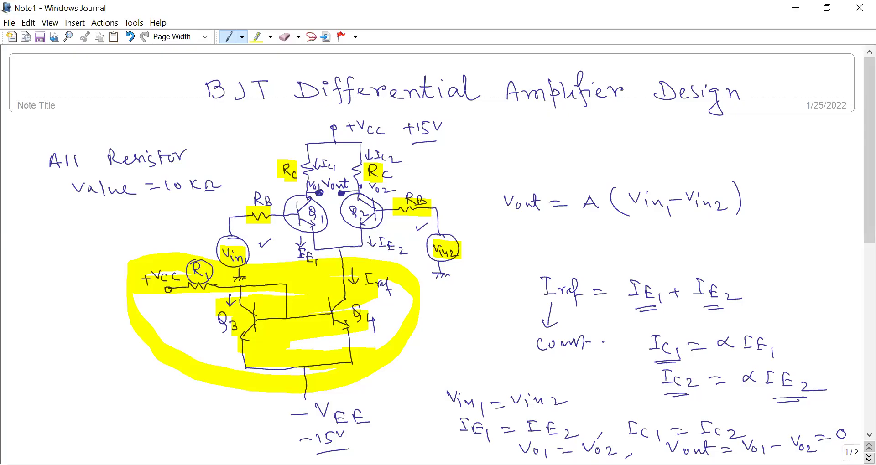
pyautogui.moveTo(334, 251); pyautogui.dragTo(337, 277)
pyautogui.hotkey('alt', 'Tab')
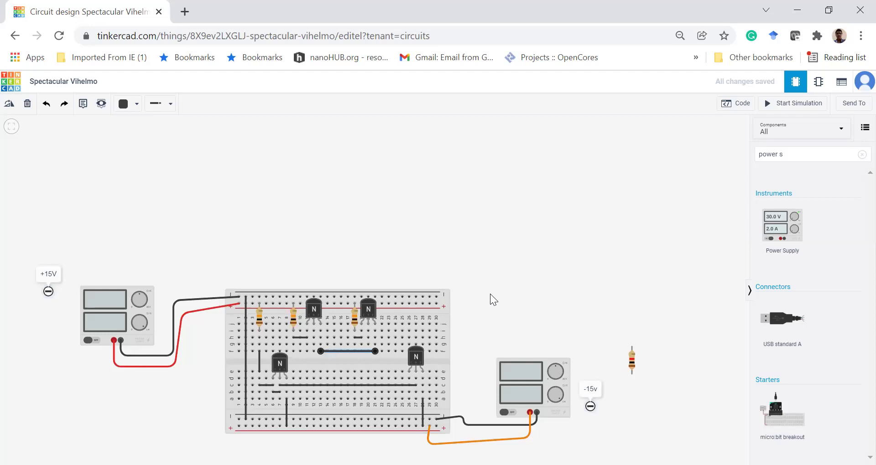
# Route a green wire from the right middle transistor's collector at column 26 to column 21 and up to the joined emitters
pyautogui.click(490, 294)
pyautogui.click(130, 106)
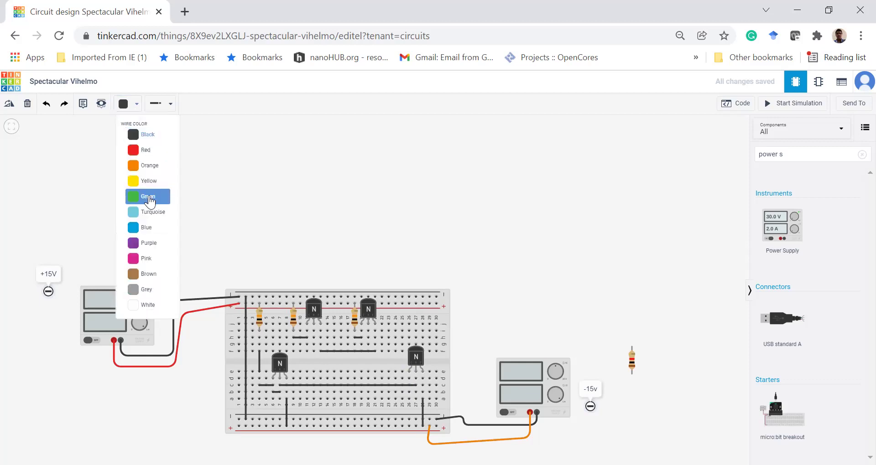
pyautogui.click(148, 197)
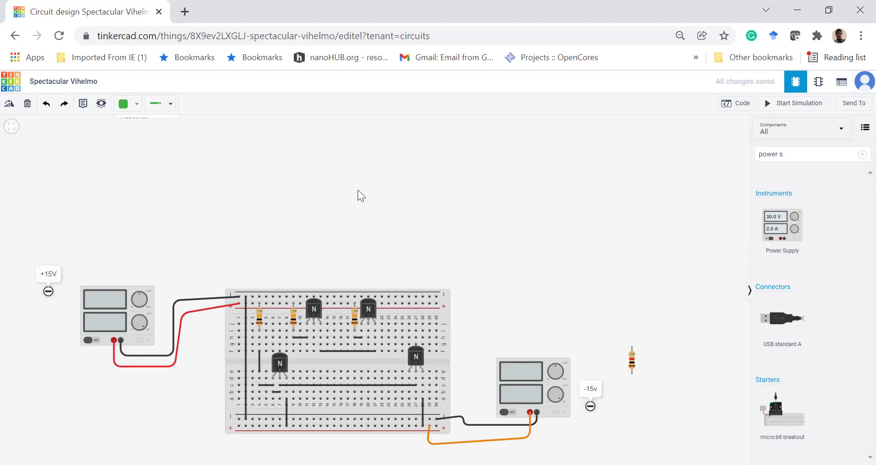
pyautogui.click(408, 377)
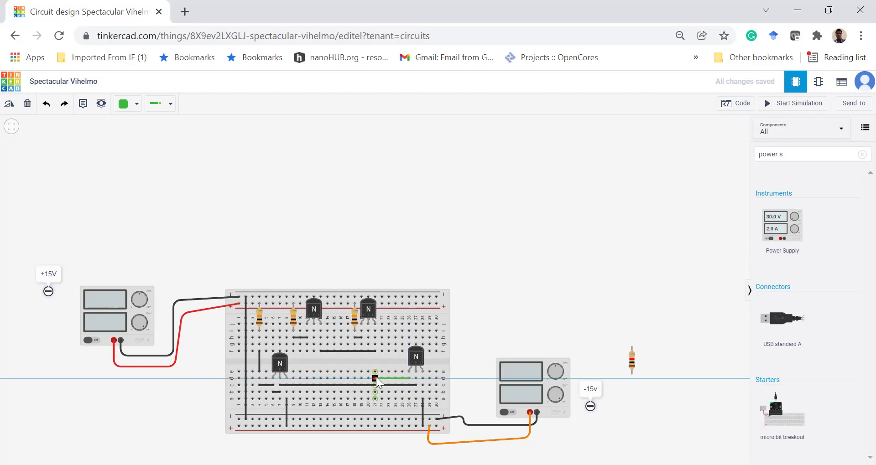
pyautogui.click(376, 376)
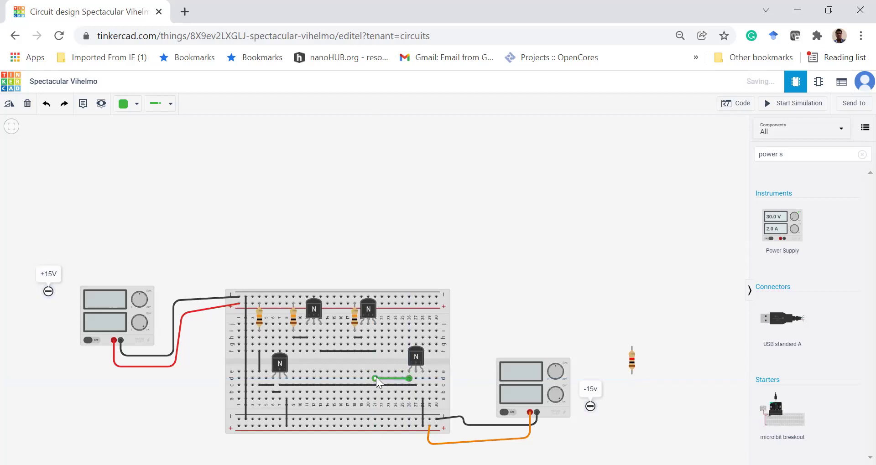
pyautogui.click(374, 344)
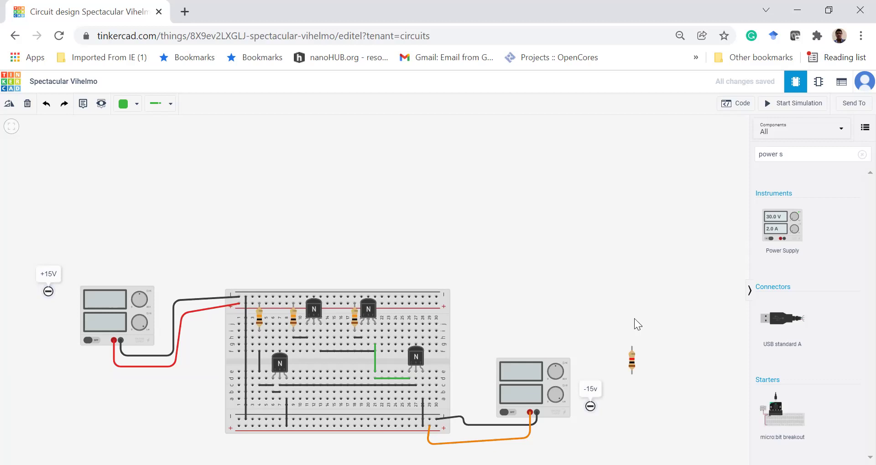
# Rotate the spare resistor to horizontal and place it from the right upper transistor's base at column 20 to column 24
pyautogui.click(632, 360)
pyautogui.press('r')
pyautogui.press('r')
pyautogui.press('r')
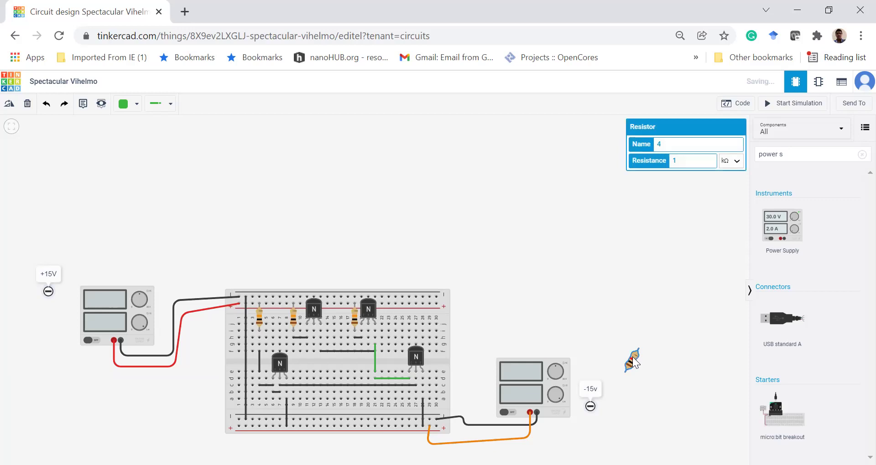
pyautogui.moveTo(630, 357); pyautogui.dragTo(400, 326)
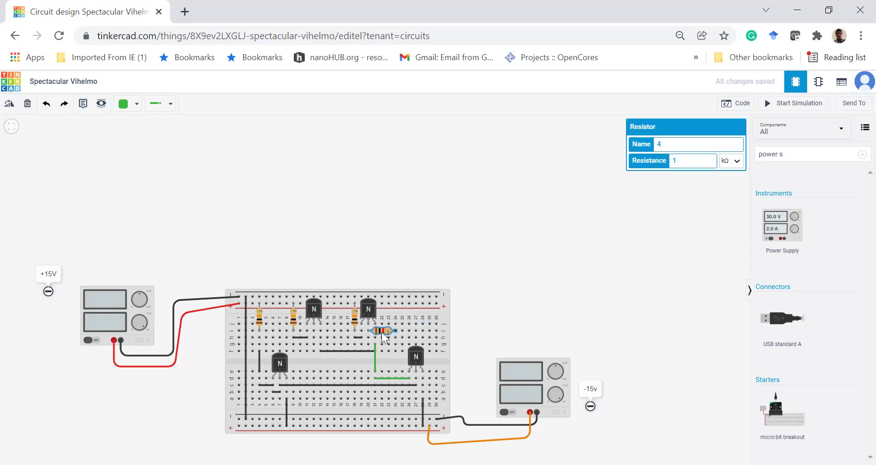
# Add another resistor, rotate it to horizontal, and place it from the left upper transistor's base at column 12 to column 16
pyautogui.click(585, 261)
pyautogui.click(861, 156)
pyautogui.moveTo(782, 210); pyautogui.dragTo(602, 248)
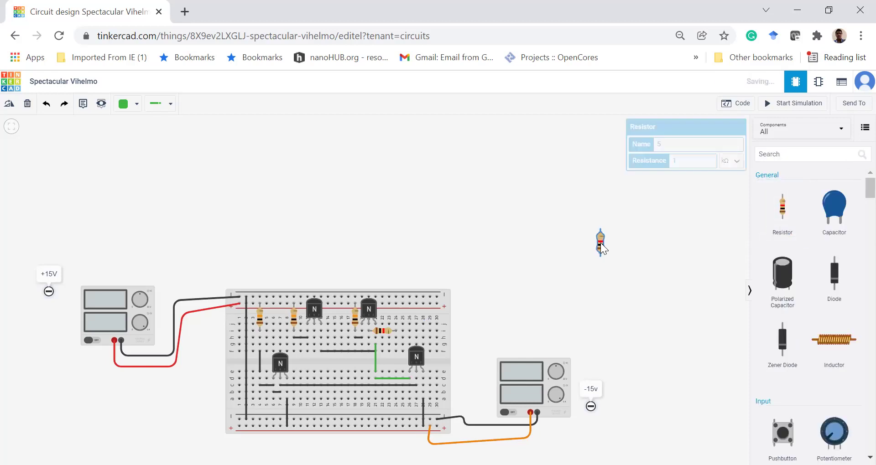
pyautogui.press('r')
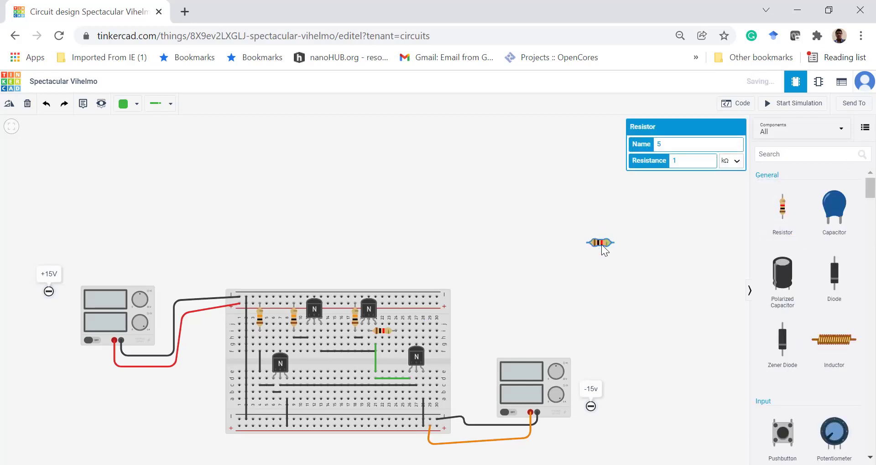
pyautogui.moveTo(601, 245); pyautogui.dragTo(331, 334)
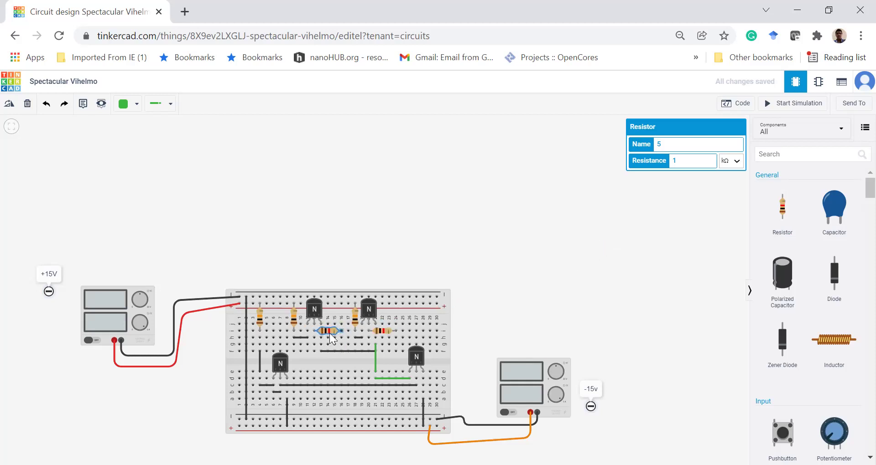
pyautogui.click(570, 289)
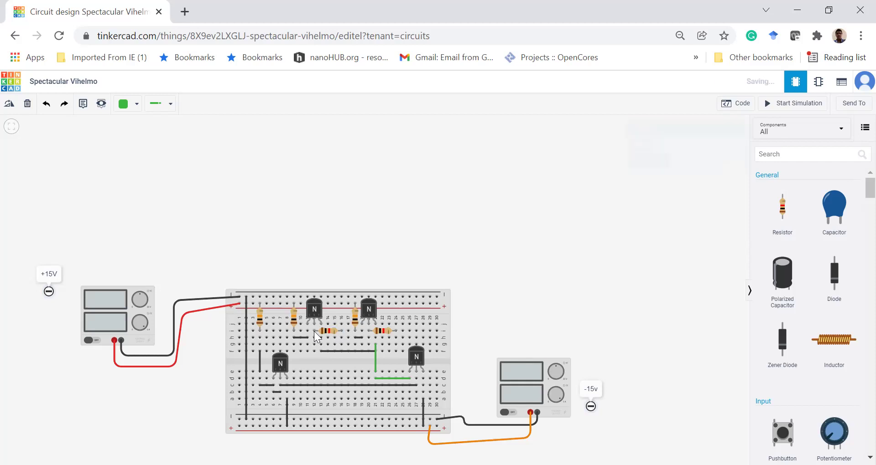
# Set both horizontal base resistors to 10 kΩ
pyautogui.click(332, 336)
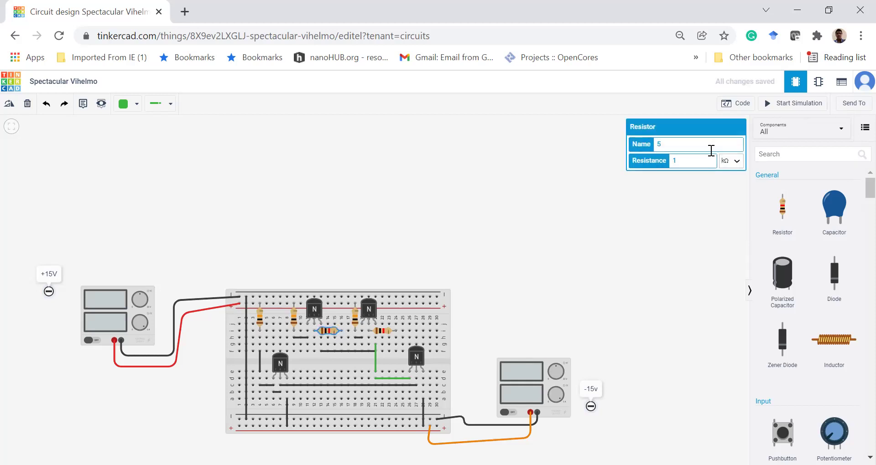
pyautogui.click(692, 163)
pyautogui.click(694, 219)
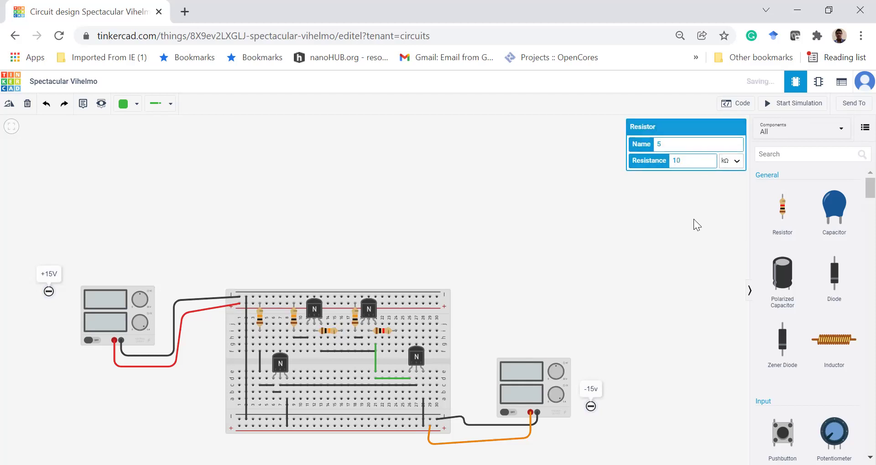
pyautogui.click(383, 331)
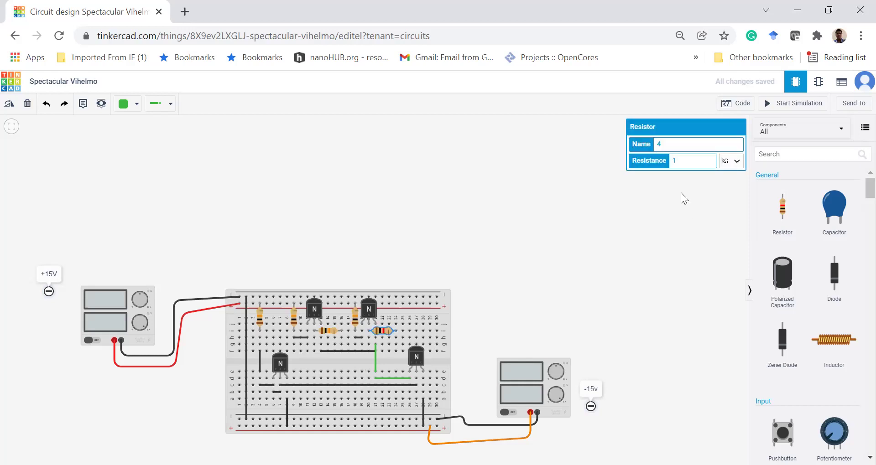
pyautogui.click(669, 265)
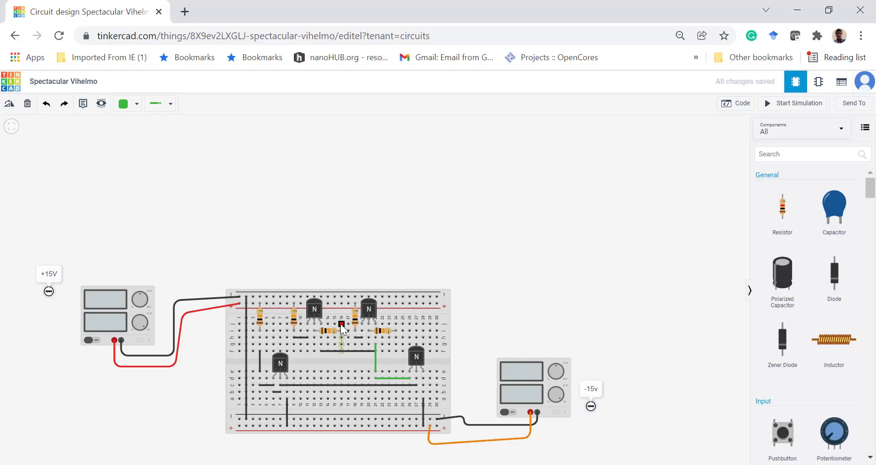
# Find the function generator among the components and place two of them side by side above the +15V supply and breadboard
pyautogui.click(827, 154)
pyautogui.write('func')
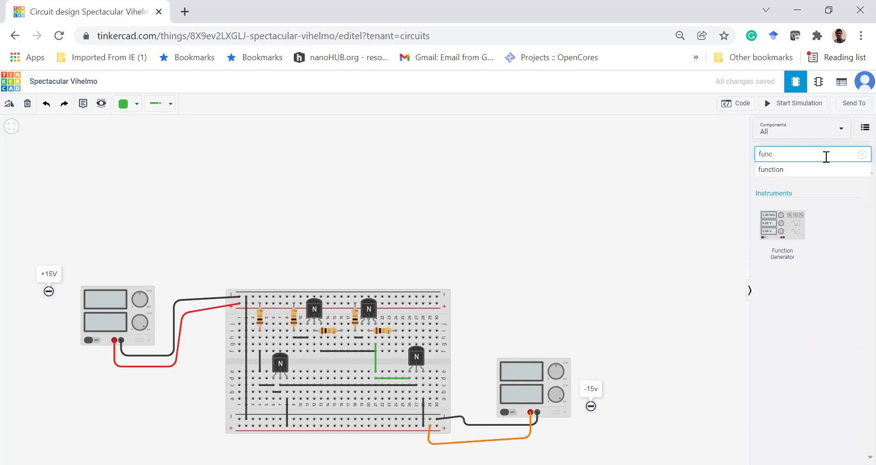
pyautogui.moveTo(782, 226); pyautogui.dragTo(452, 301)
pyautogui.moveTo(261, 278); pyautogui.dragTo(128, 202)
pyautogui.moveTo(783, 226); pyautogui.dragTo(263, 240)
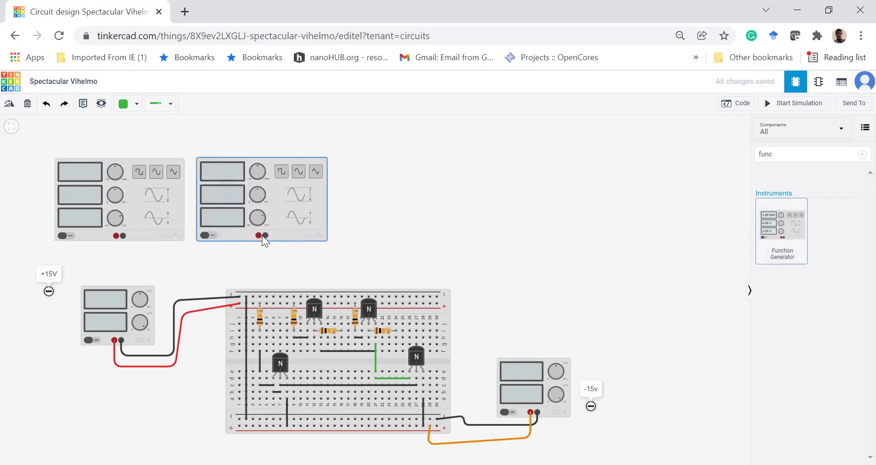
# Label the left function generator vin1 and the right one vin2 with notes
pyautogui.click(83, 103)
pyautogui.click(32, 184)
pyautogui.write('vin')
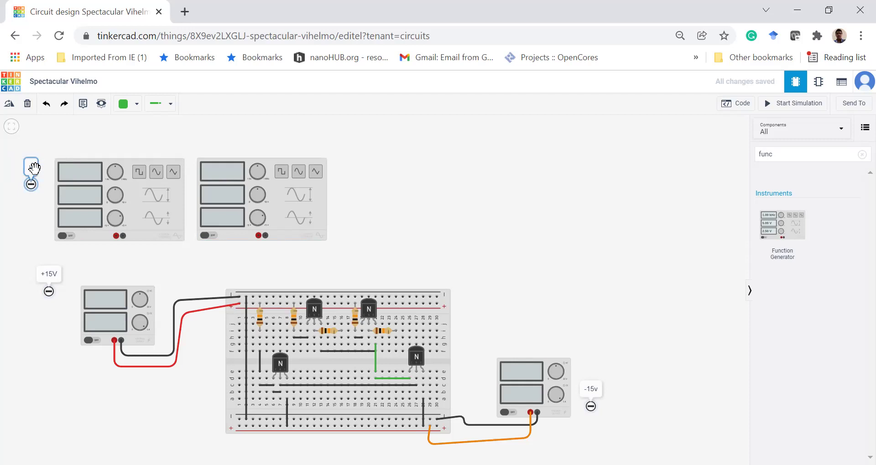
pyautogui.write('1')
pyautogui.click(51, 135)
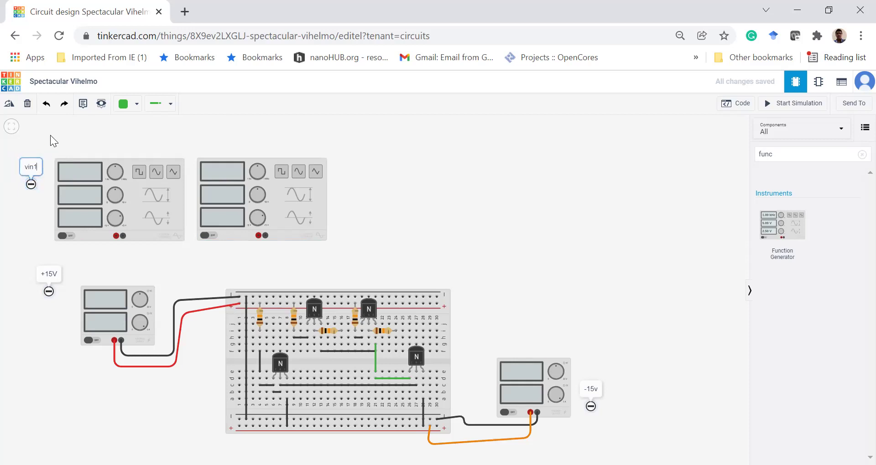
pyautogui.click(83, 104)
pyautogui.click(213, 152)
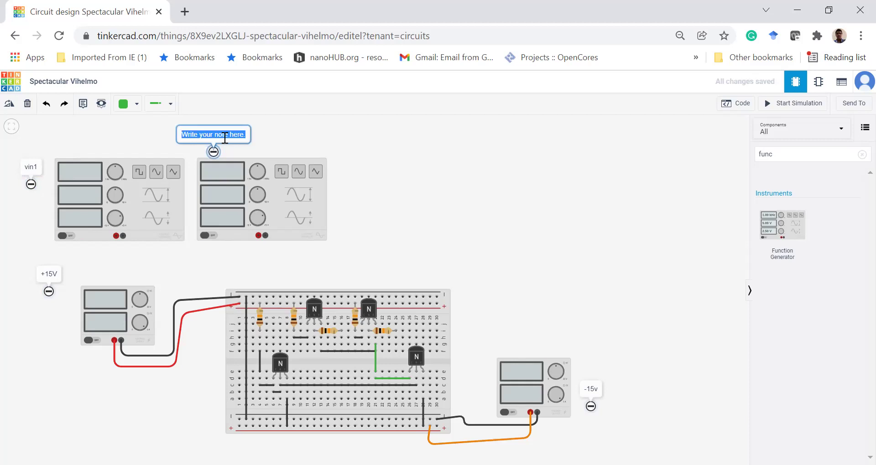
pyautogui.write('vin2')
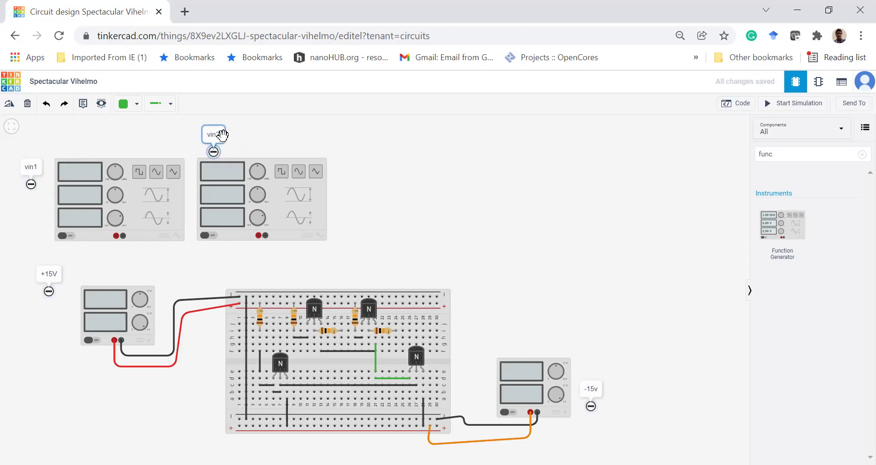
pyautogui.click(220, 119)
# Rename the circuit design as BJT diff amp
pyautogui.click(91, 82)
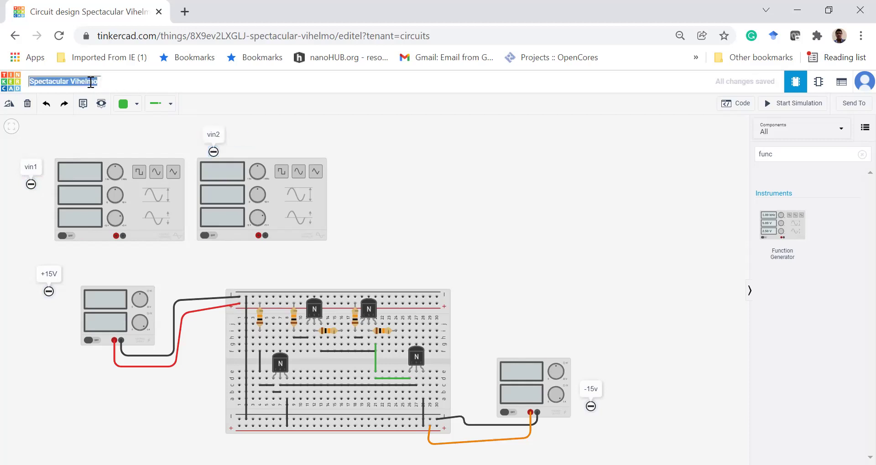
pyautogui.write('B')
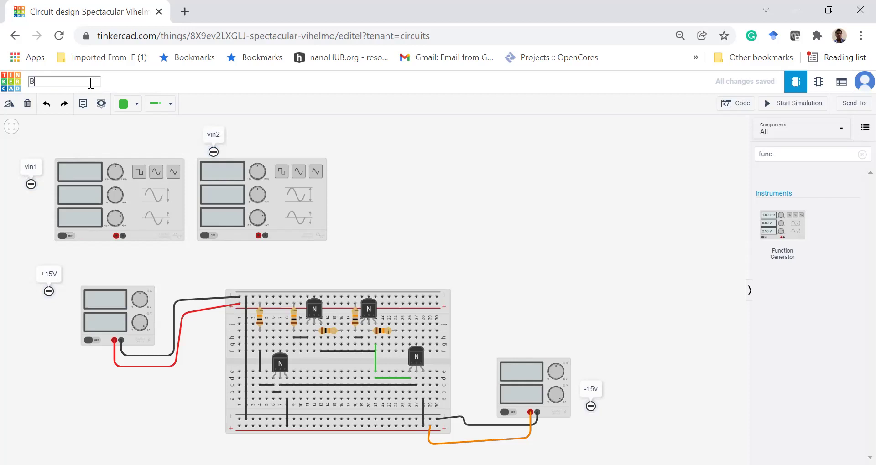
pyautogui.write('JT diff amp')
pyautogui.press('Escape')
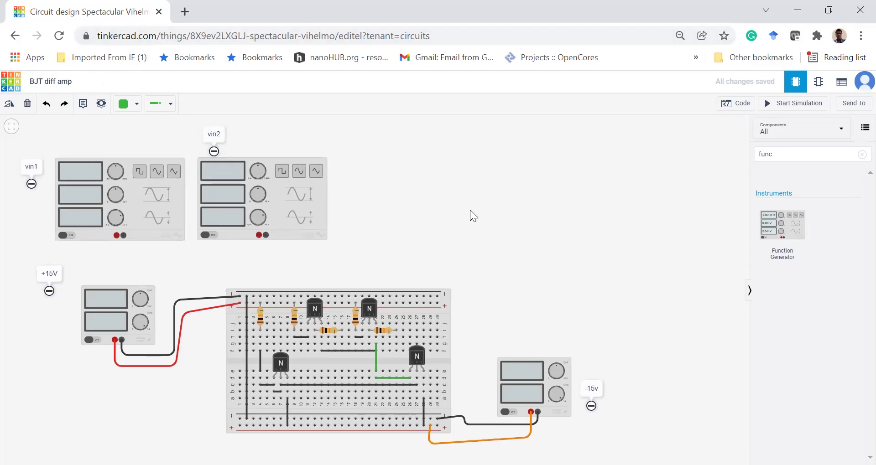
# Find the oscilloscope among the components and place it above the breadboard's right end
pyautogui.click(862, 155)
pyautogui.write('oscil')
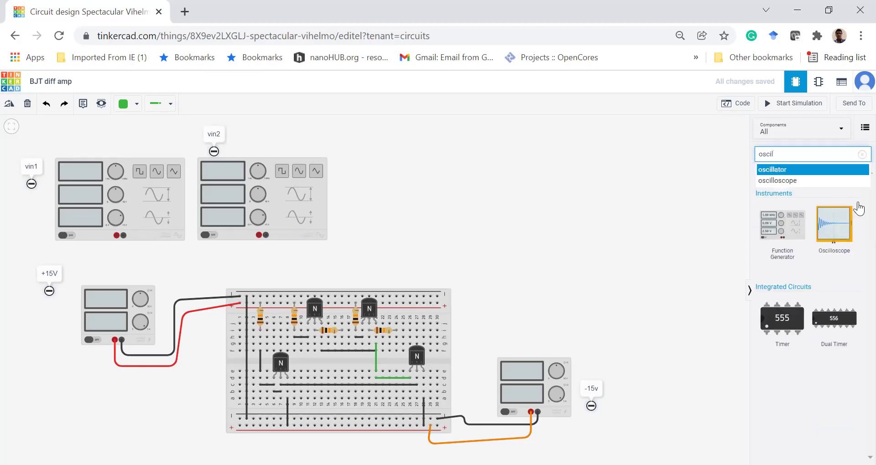
pyautogui.moveTo(842, 223); pyautogui.dragTo(468, 261)
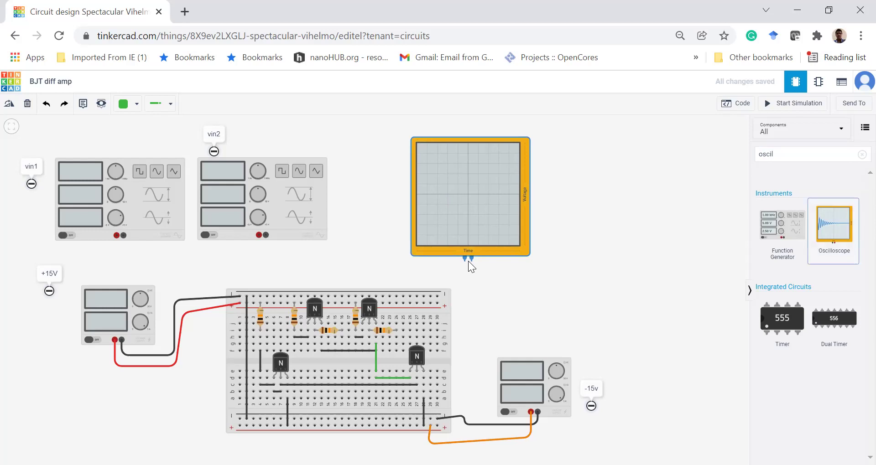
pyautogui.click(505, 288)
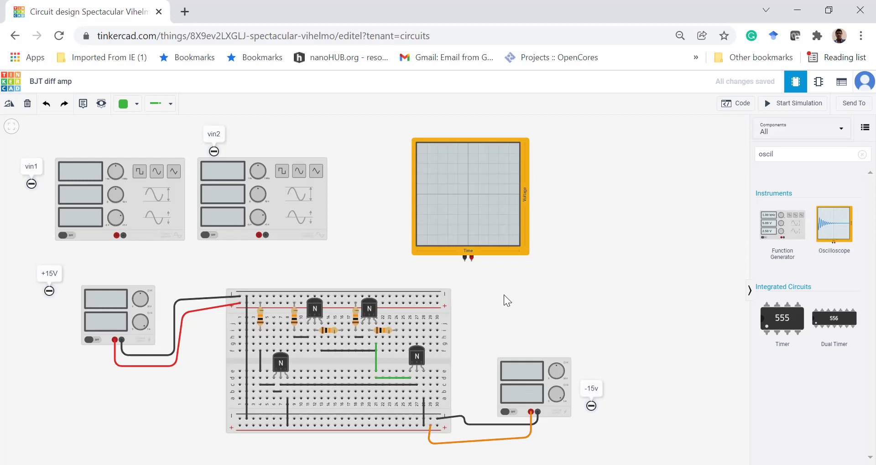
# Wire the oscilloscope's negative terminal to the Q1 collector in green and its positive terminal to the Q2 collector in orange
pyautogui.hotkey('alt', 'Tab')
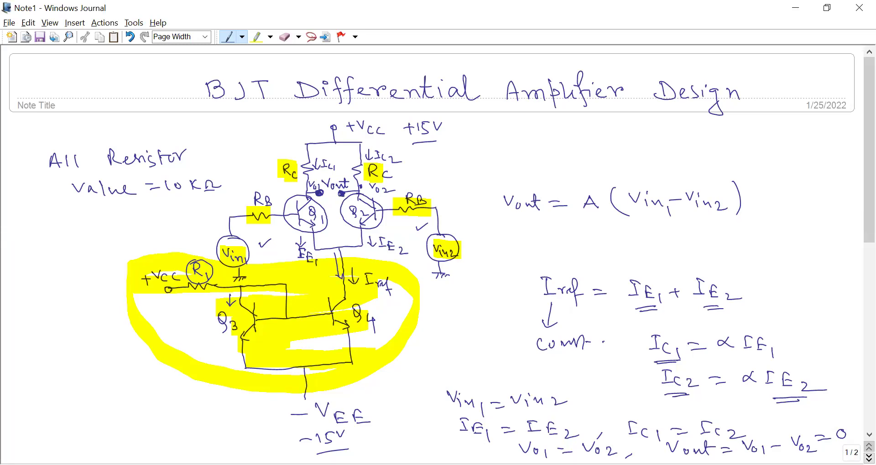
pyautogui.hotkey('alt', 'Tab')
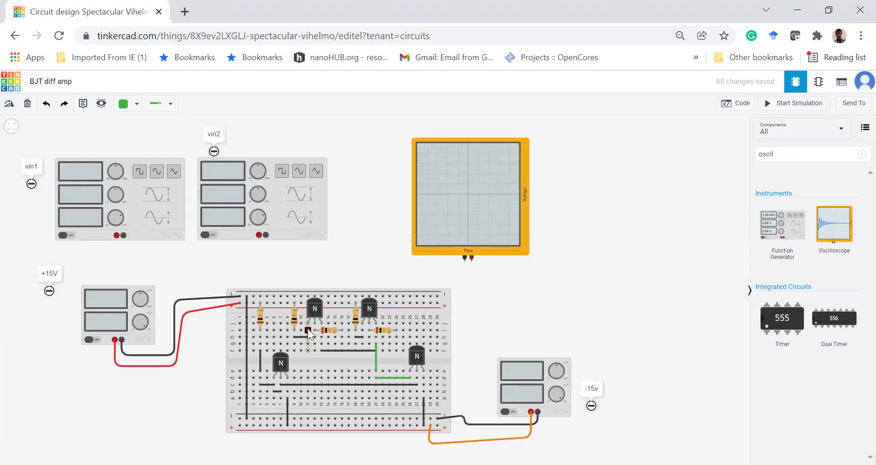
pyautogui.click(308, 330)
pyautogui.click(464, 260)
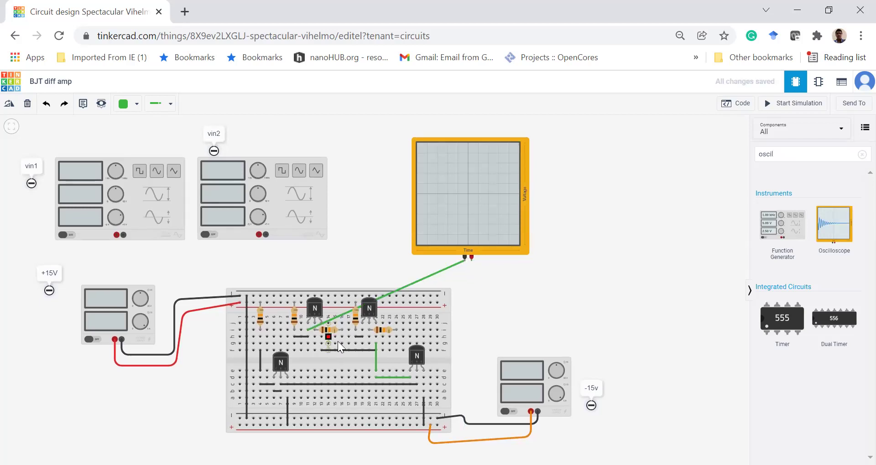
pyautogui.click(363, 330)
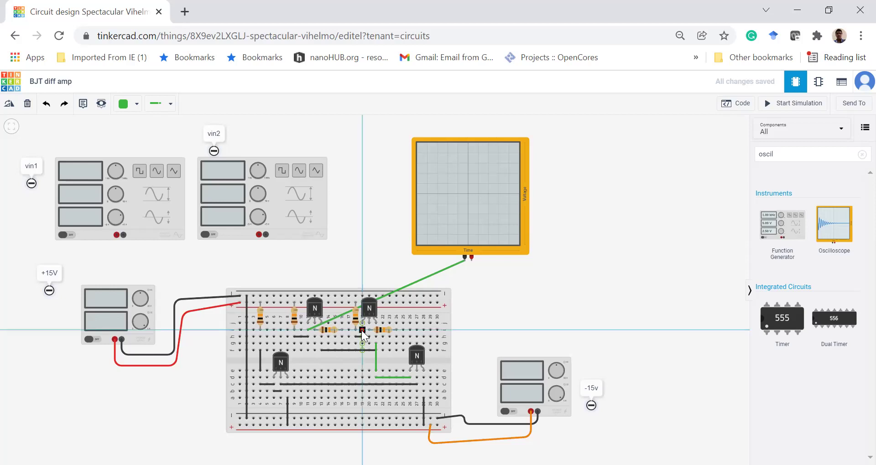
pyautogui.click(472, 261)
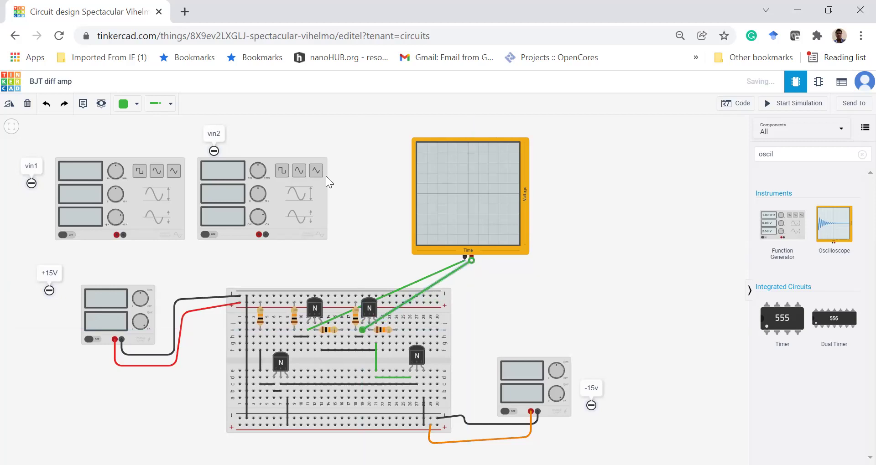
pyautogui.click(133, 111)
pyautogui.click(150, 167)
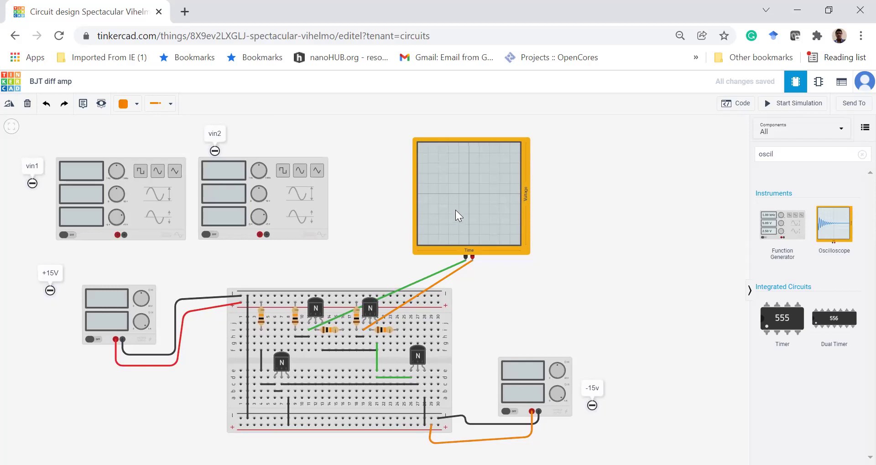
# Ground the negative terminals of the vin2 and vin1 generators to the breadboard's upper negative rail with black wires
pyautogui.click(131, 105)
pyautogui.click(143, 135)
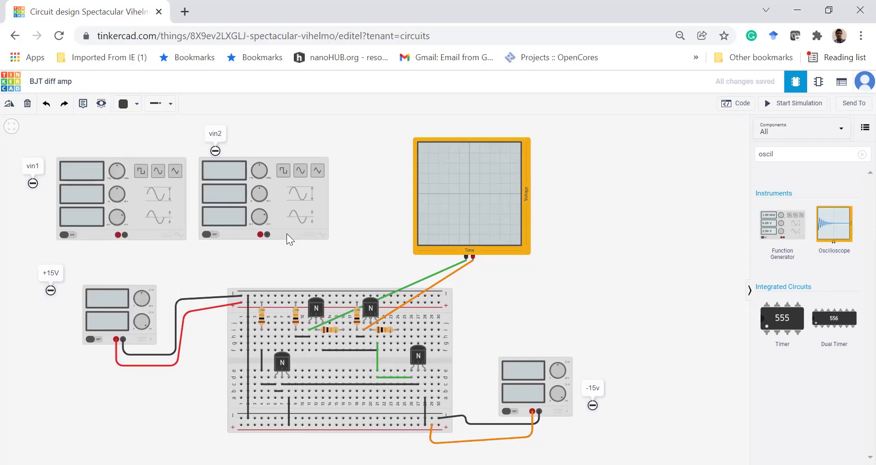
pyautogui.click(267, 234)
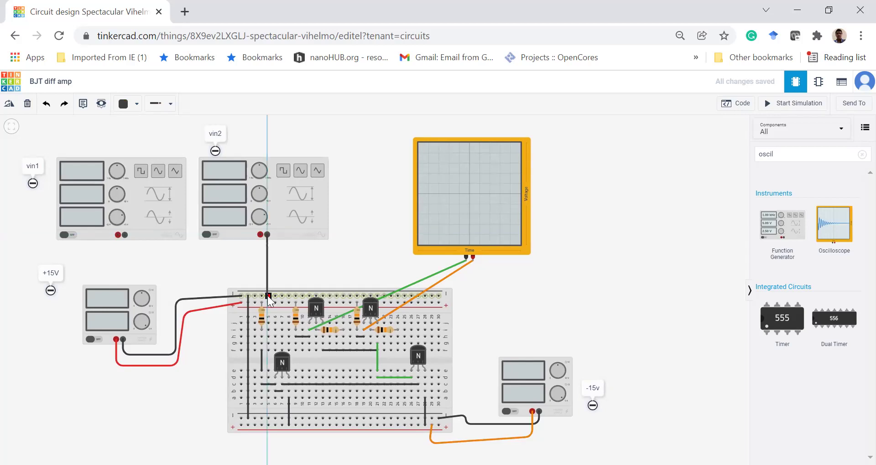
pyautogui.click(267, 296)
pyautogui.click(125, 236)
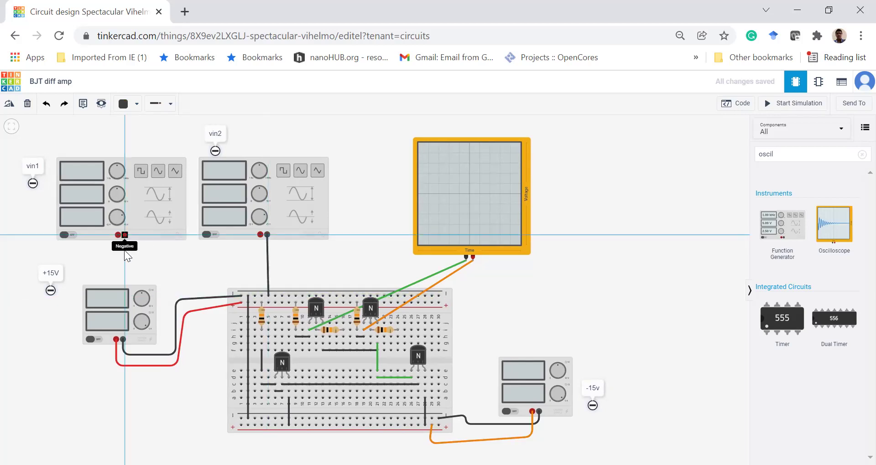
pyautogui.click(125, 269)
pyautogui.click(253, 271)
pyautogui.click(254, 296)
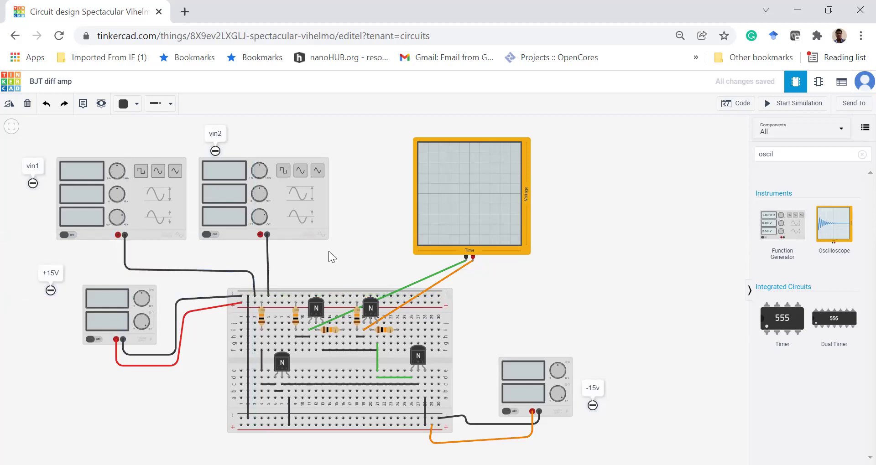
# Connect the positive terminals of vin2 and vin1 to the free ends of their respective base resistors with orange wires
pyautogui.click(130, 104)
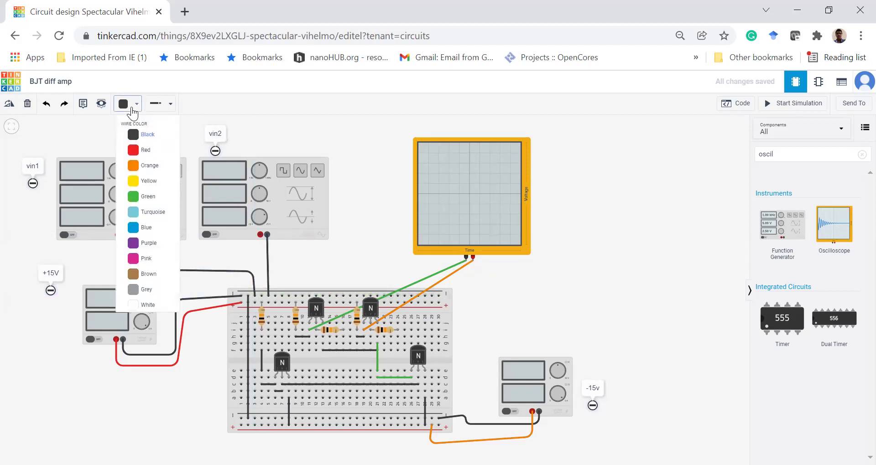
pyautogui.click(134, 167)
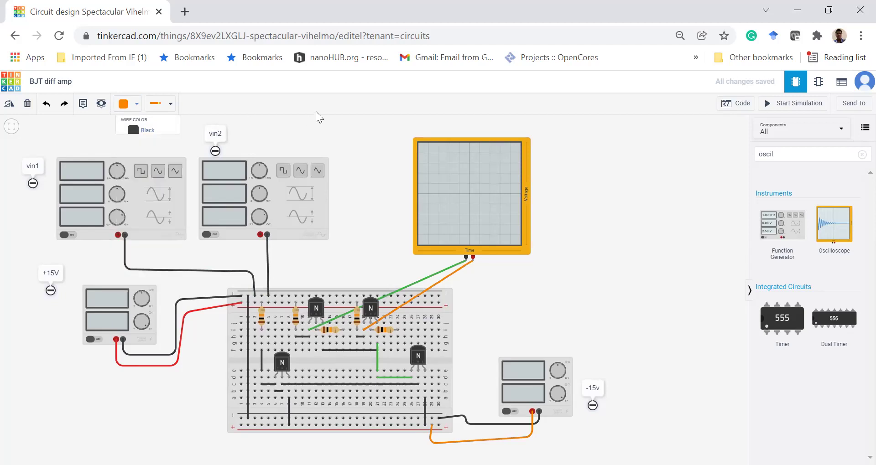
pyautogui.click(259, 234)
pyautogui.click(398, 323)
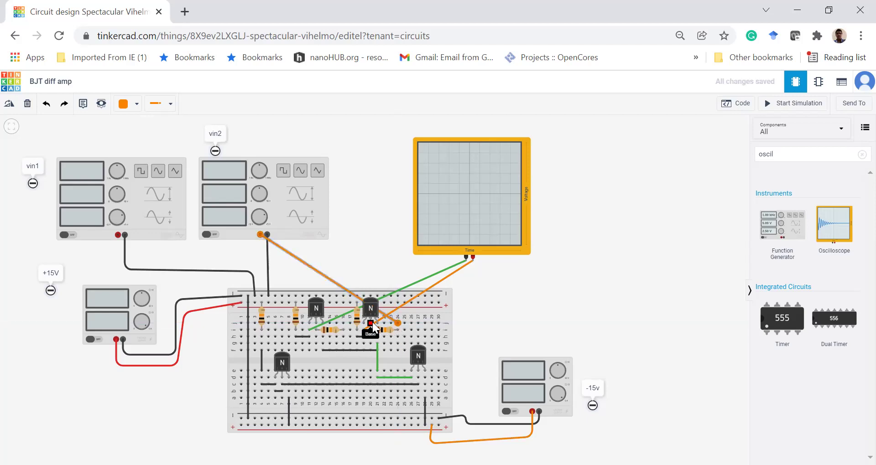
pyautogui.click(133, 241)
pyautogui.click(117, 236)
pyautogui.click(344, 323)
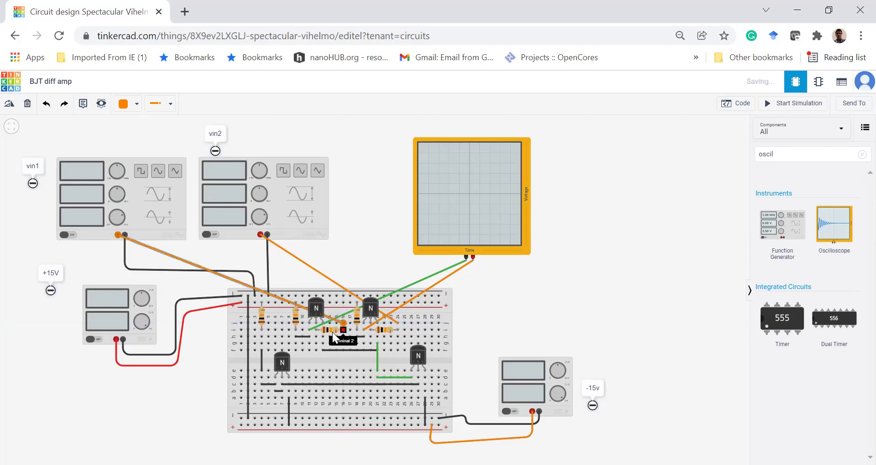
# Set the vin1 function generator to a sine wave with 0.01 V amplitude and 0 V DC offset
pyautogui.click(151, 215)
pyautogui.click(673, 210)
pyautogui.click(675, 230)
pyautogui.click(688, 194)
pyautogui.moveTo(688, 197); pyautogui.dragTo(663, 177)
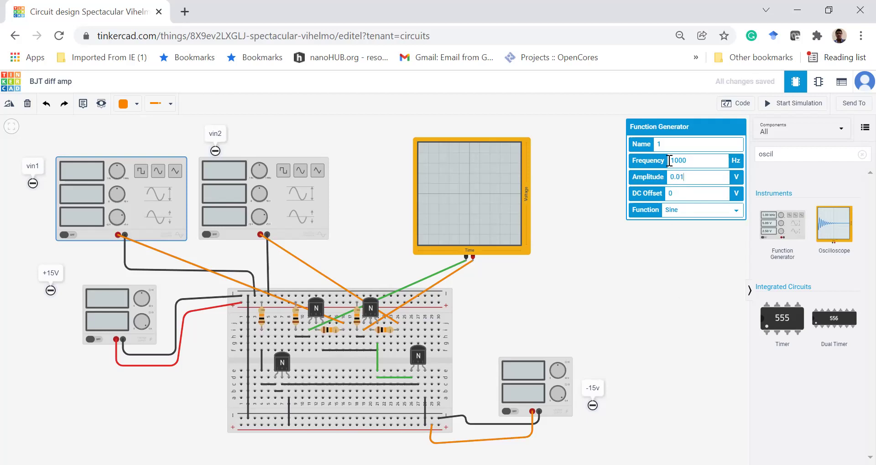
pyautogui.click(665, 282)
# Set the vin2 function generator to a sine wave with 0.02 V amplitude and 0 V DC offset
pyautogui.click(316, 236)
pyautogui.click(659, 197)
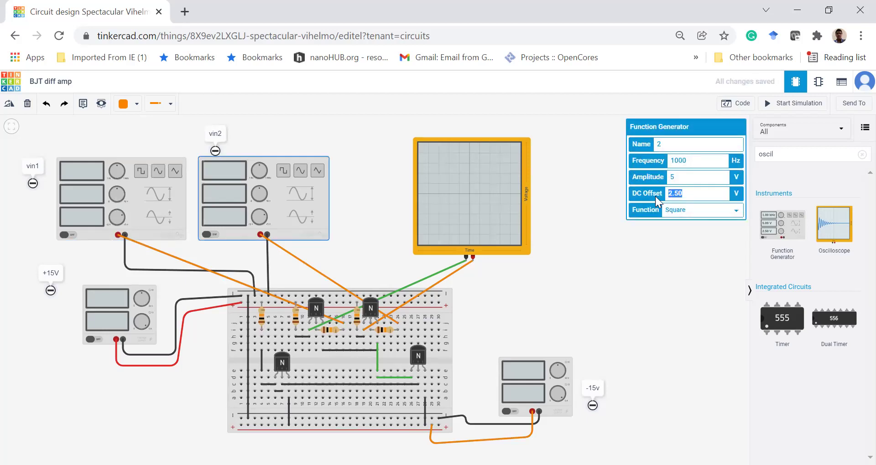
pyautogui.click(677, 214)
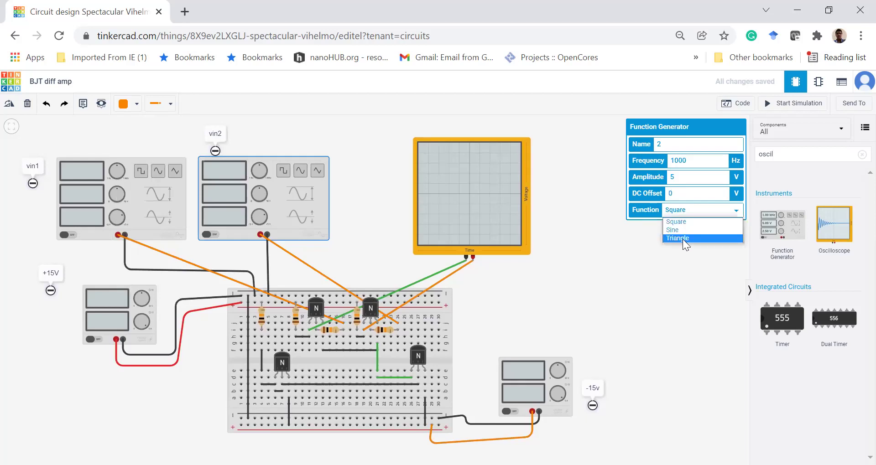
pyautogui.click(681, 230)
pyautogui.moveTo(689, 173); pyautogui.dragTo(662, 179)
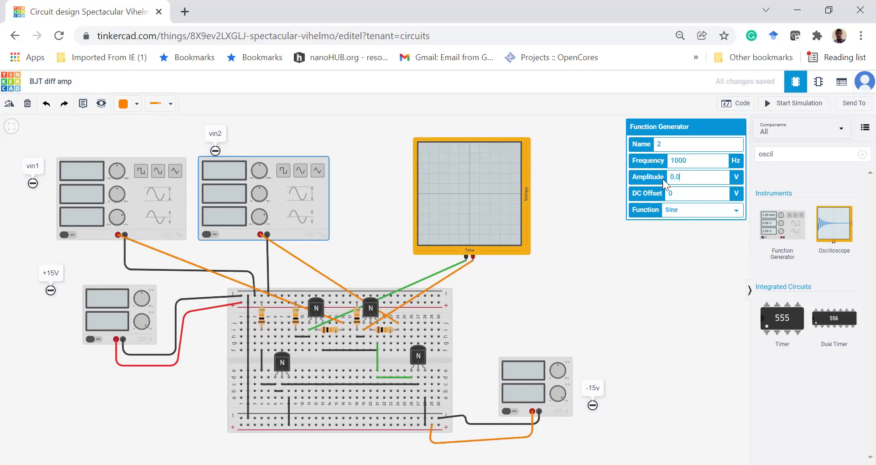
pyautogui.click(704, 289)
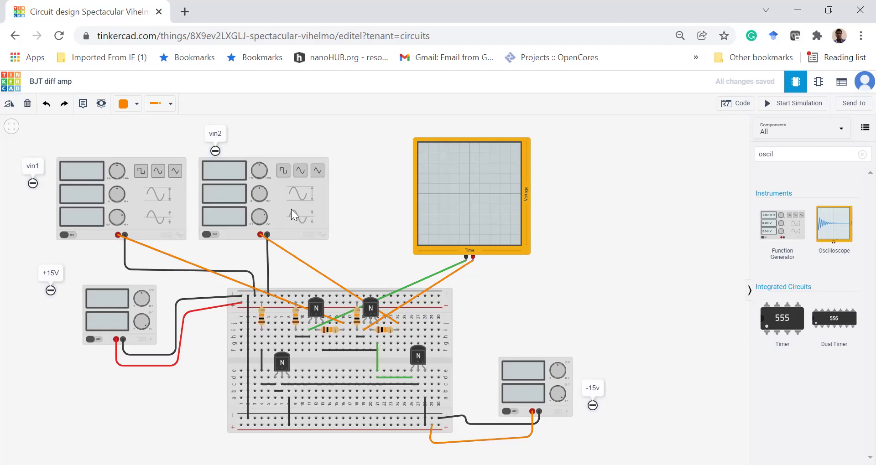
# Set the oscilloscope's time per division to 0.5 ms, and run the simulation briefly before stopping it
pyautogui.click(509, 253)
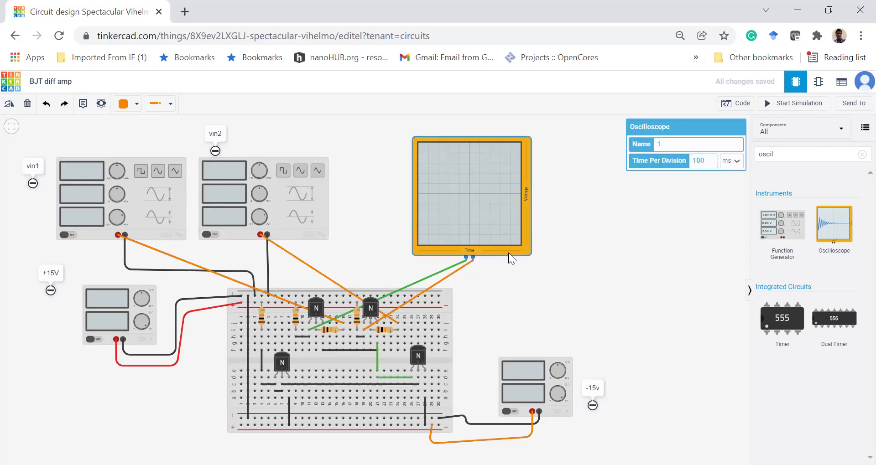
pyautogui.moveTo(708, 161); pyautogui.dragTo(691, 163)
pyautogui.write('0.')
pyautogui.write('5')
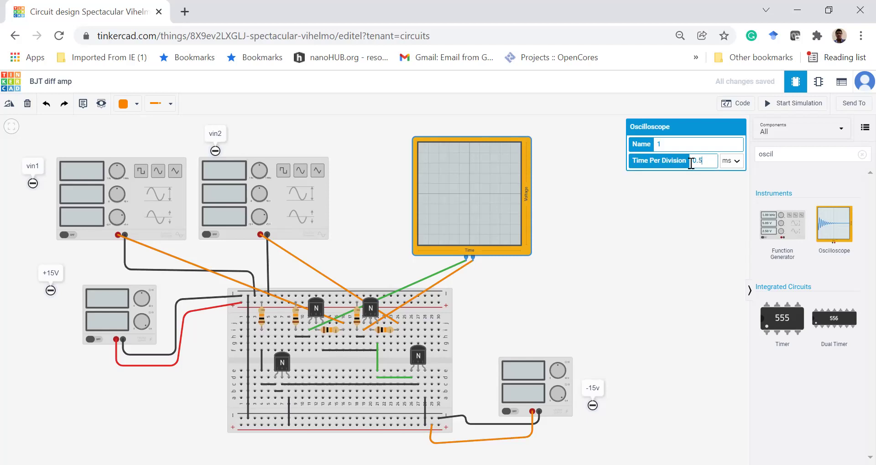
pyautogui.click(690, 259)
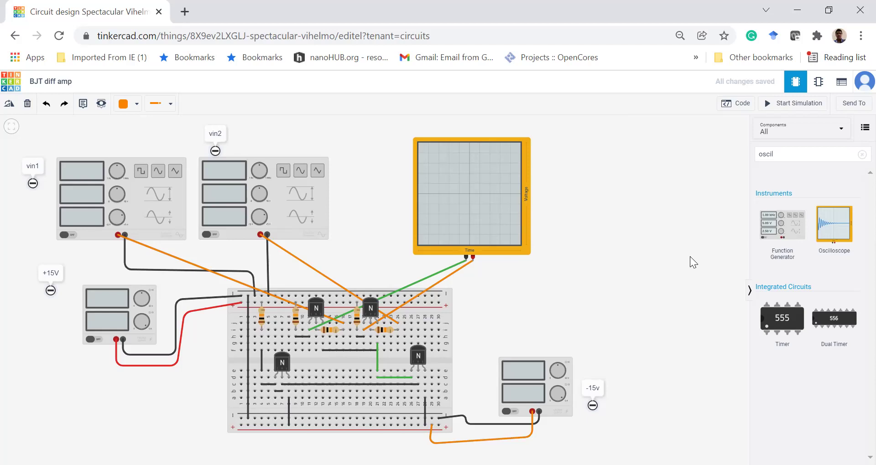
pyautogui.click(779, 104)
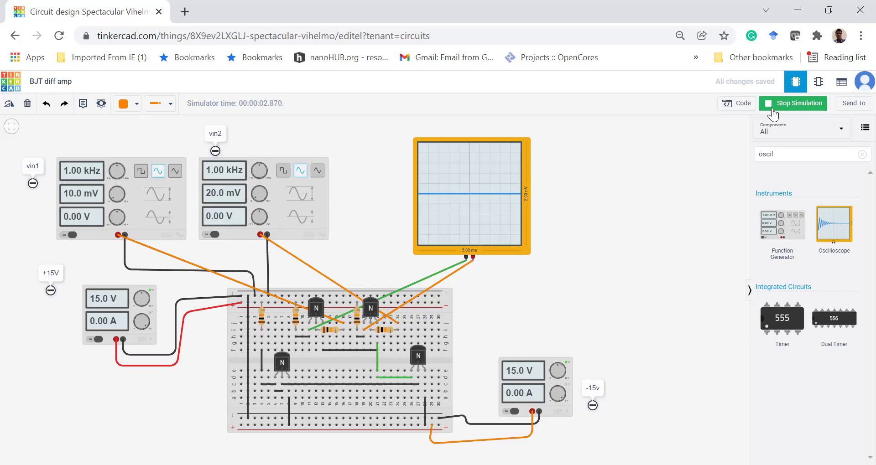
pyautogui.click(773, 114)
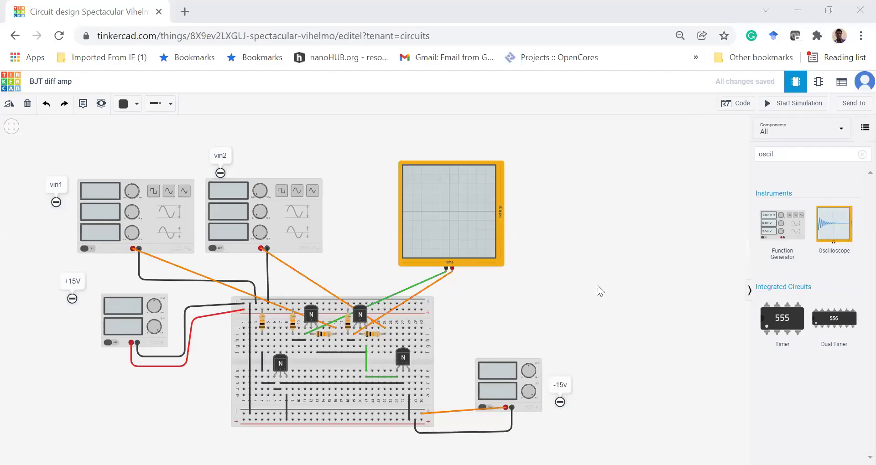
# Check the -15v supply's two wires to the lower breadboard rails and its voltage and current settings
pyautogui.click(453, 413)
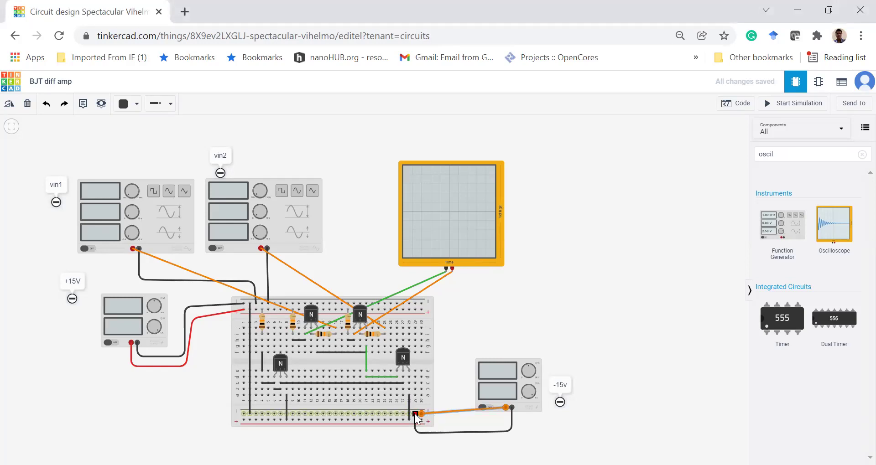
pyautogui.click(433, 433)
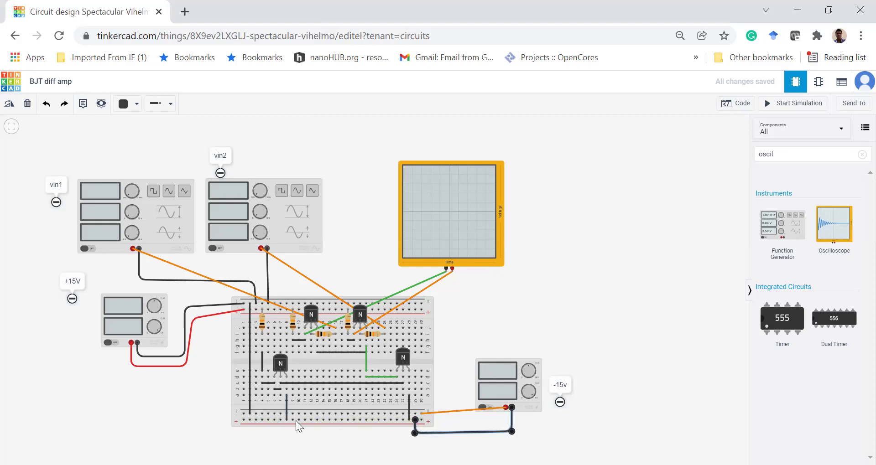
pyautogui.click(520, 406)
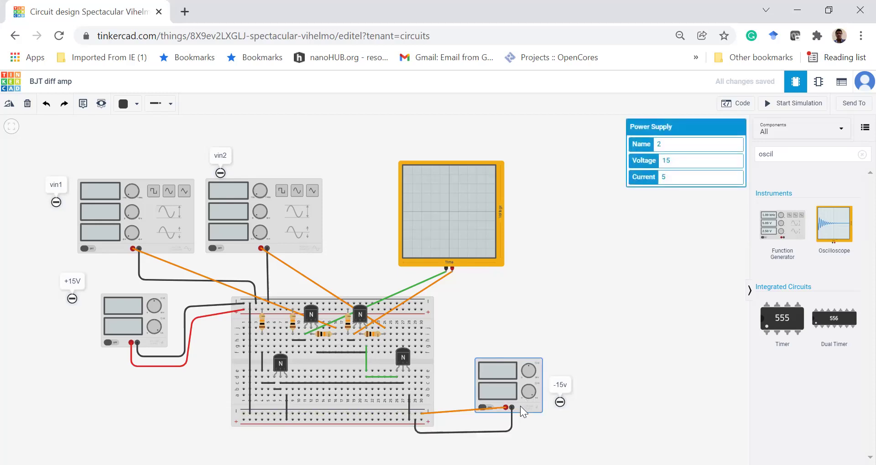
pyautogui.click(609, 318)
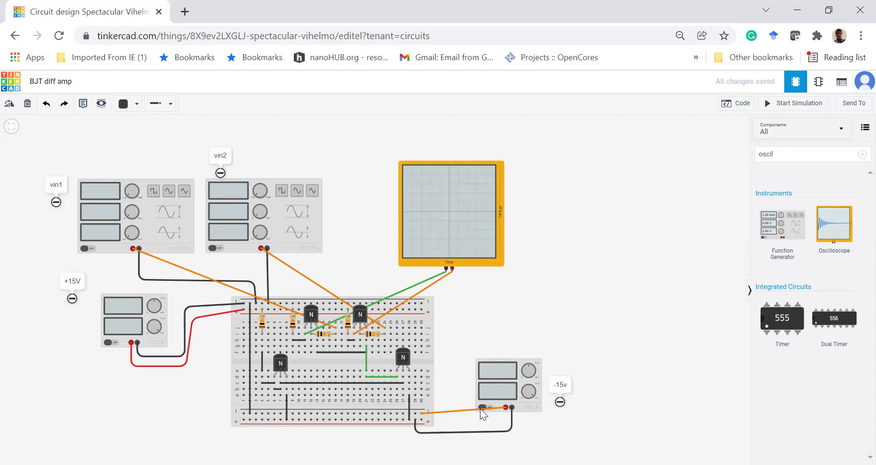
# Run the simulation, examine the output waveform on the oscilloscope, and check the resistance of the breadboard's leftmost resistor
pyautogui.click(774, 110)
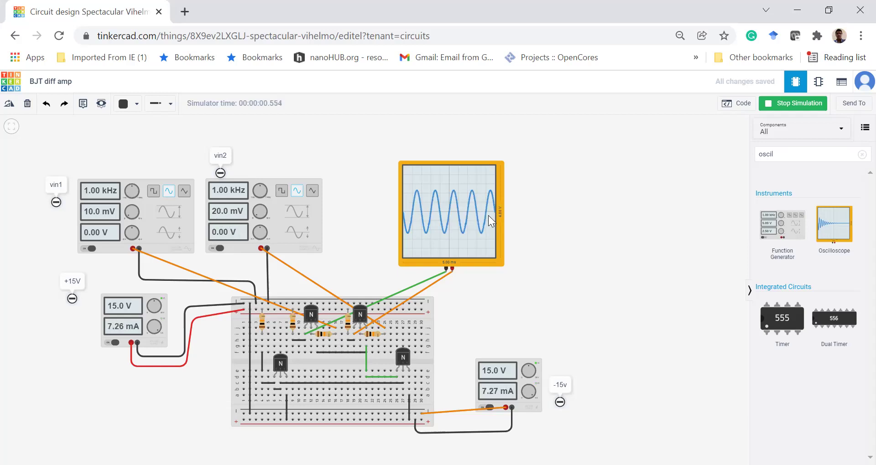
pyautogui.scroll(5, 479, 218)
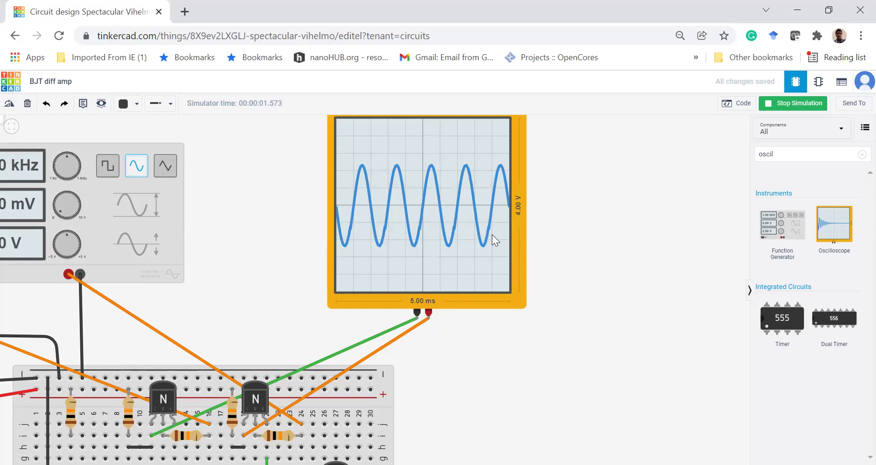
pyautogui.scroll(-2, 492, 235)
pyautogui.scroll(-2, 492, 234)
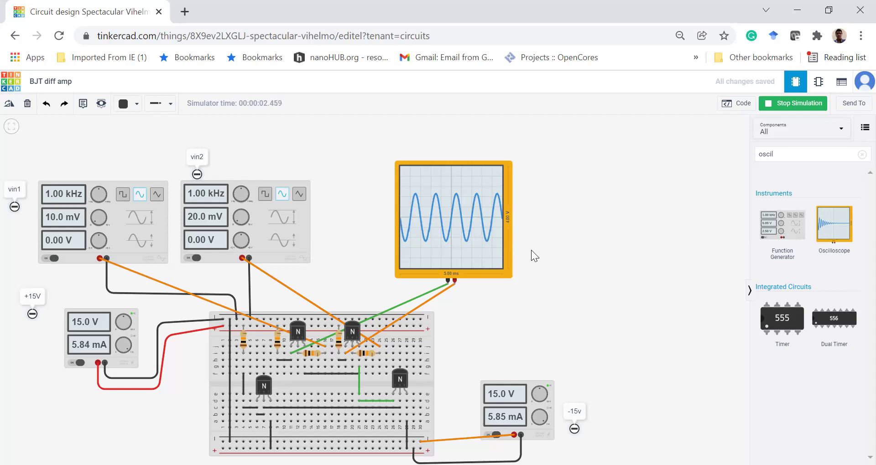
pyautogui.click(244, 340)
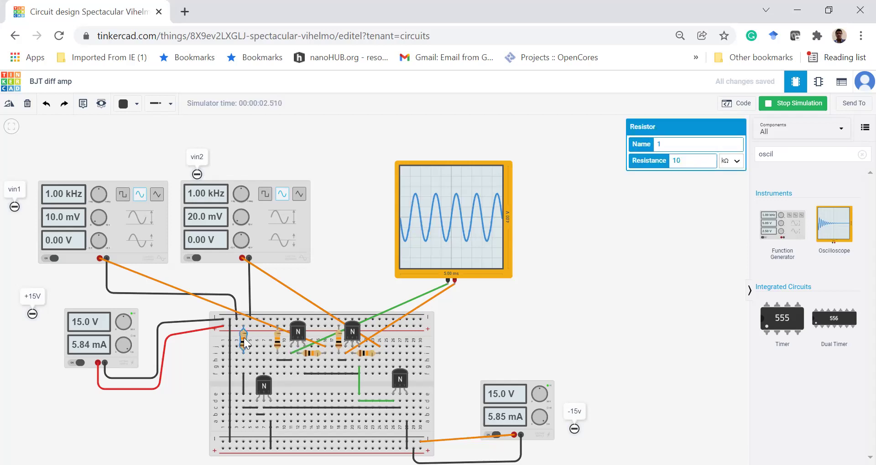
pyautogui.click(682, 218)
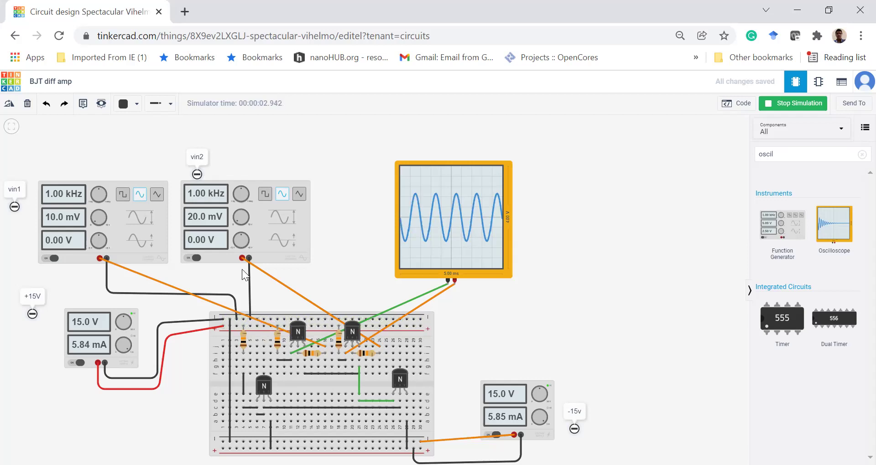
# Set the vin2 generator's amplitude to 0.01 V and restart the simulation to compare equal inputs
pyautogui.click(259, 223)
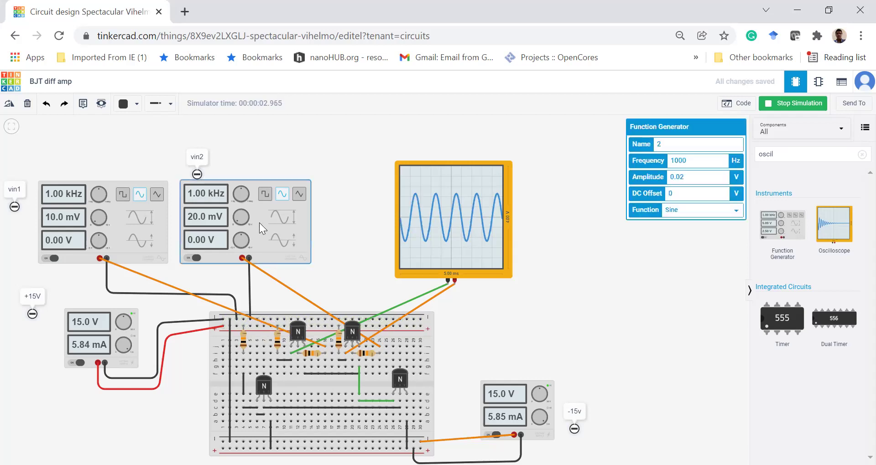
pyautogui.click(692, 179)
pyautogui.press('BackSpace')
pyautogui.write('1')
pyautogui.click(680, 280)
pyautogui.click(806, 103)
pyautogui.click(806, 105)
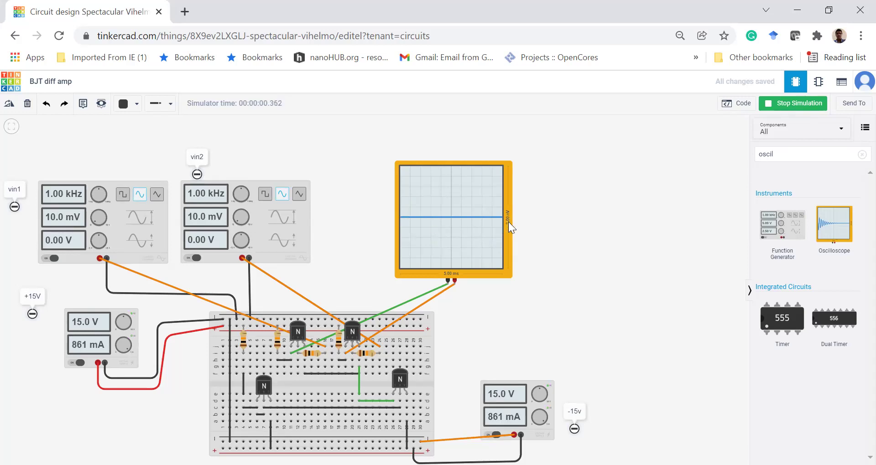
# Examine the oscilloscope trace for equal inputs, and set the vin1 generator's amplitude to 0.05 V with the simulation running
pyautogui.scroll(4, 508, 222)
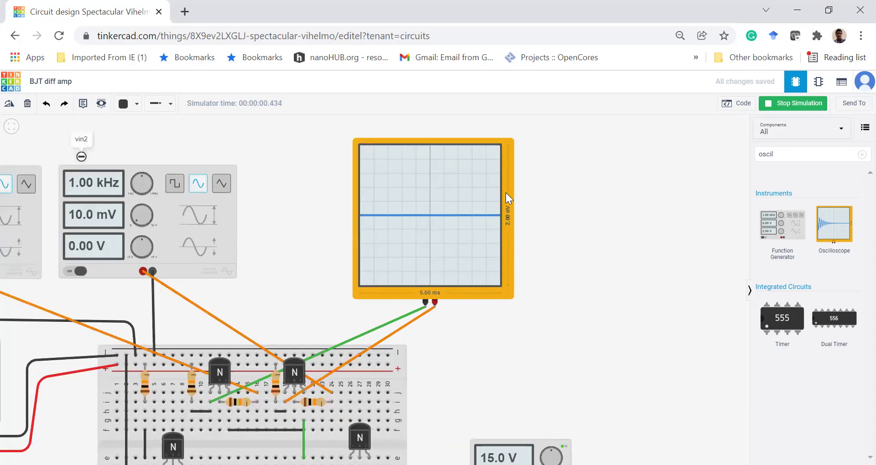
pyautogui.scroll(-4, 500, 230)
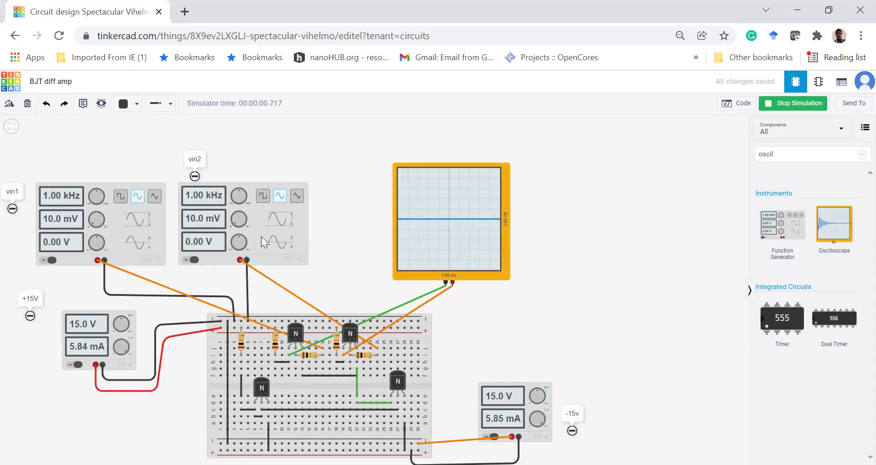
pyautogui.click(125, 232)
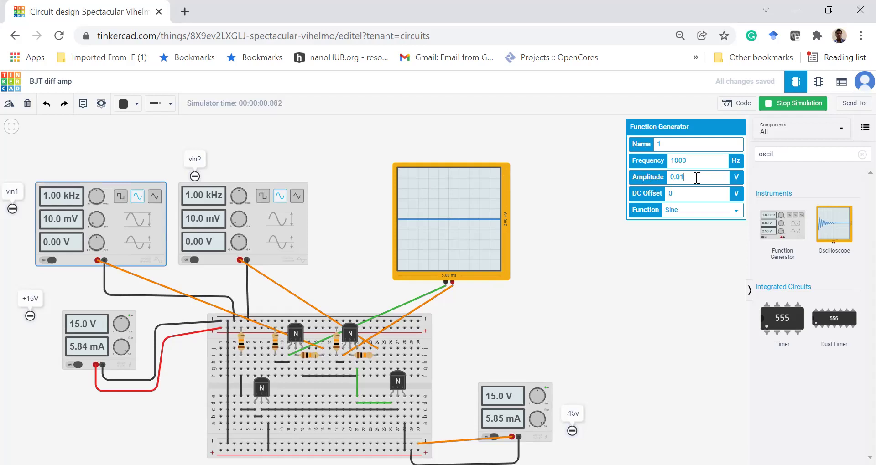
pyautogui.press('BackSpace')
pyautogui.write('5')
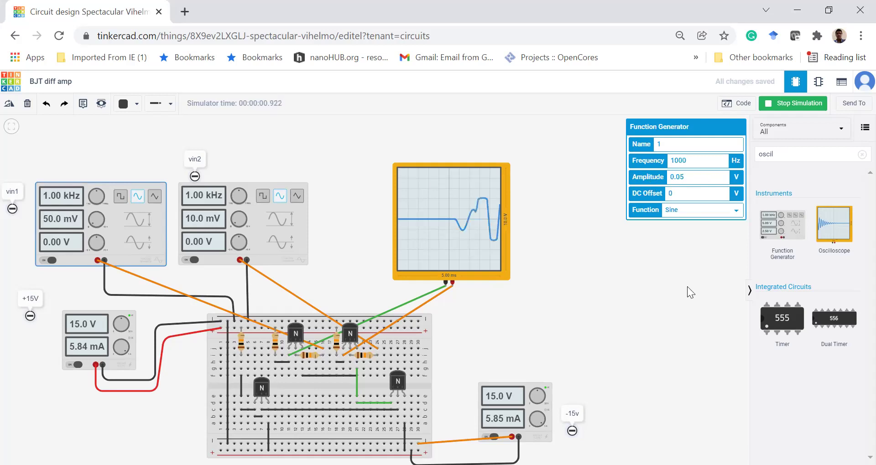
# Restart the simulation, examine the oscilloscope's output waveform for the unequal inputs, and stop the simulation
pyautogui.click(796, 104)
pyautogui.click(798, 107)
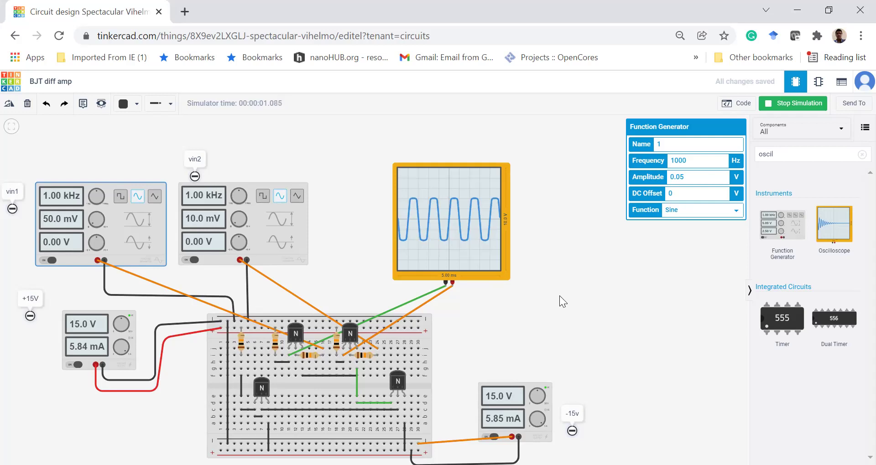
pyautogui.click(796, 105)
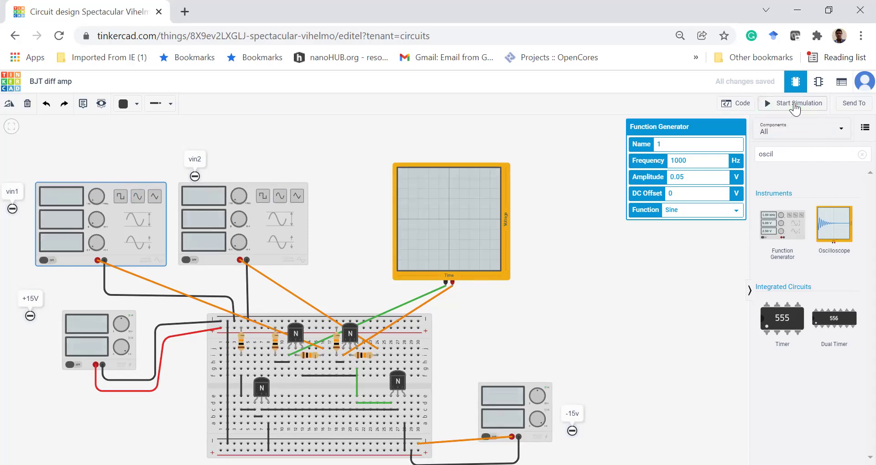